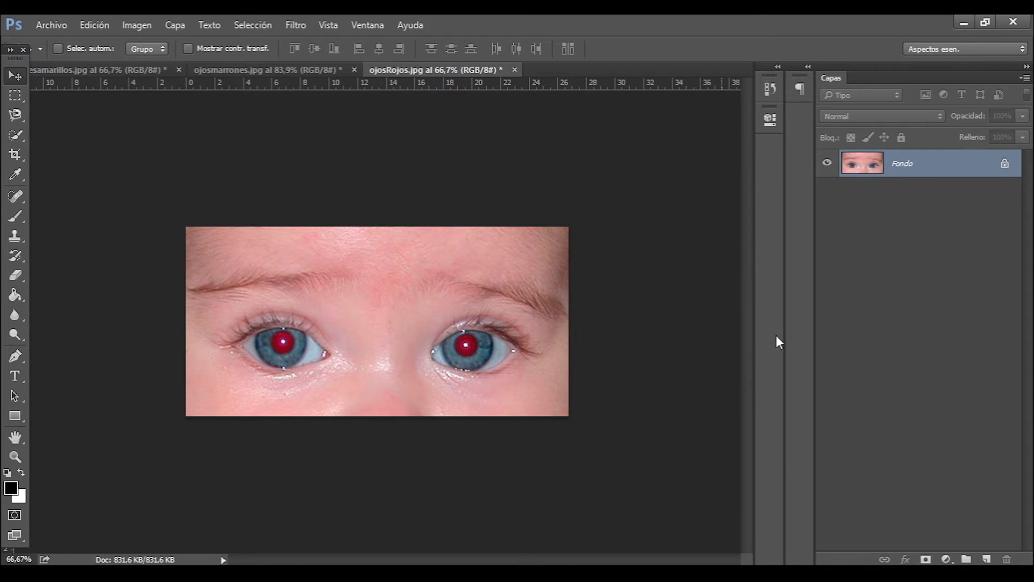
- Duplicate the red-eye photo's Fondo layer with Duplicar capa, creating Fondo copia
right_click(925, 173)
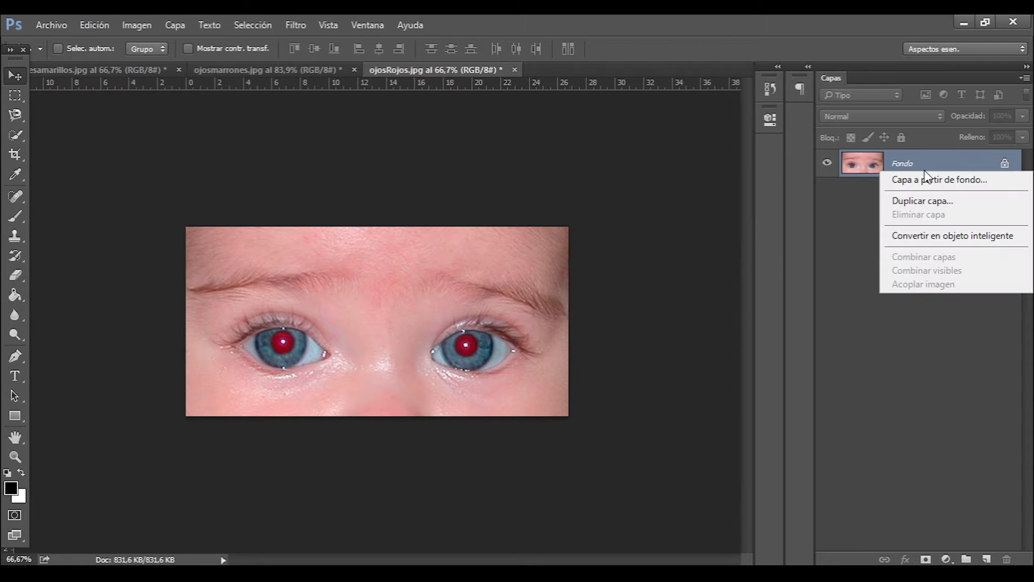
left_click(921, 200)
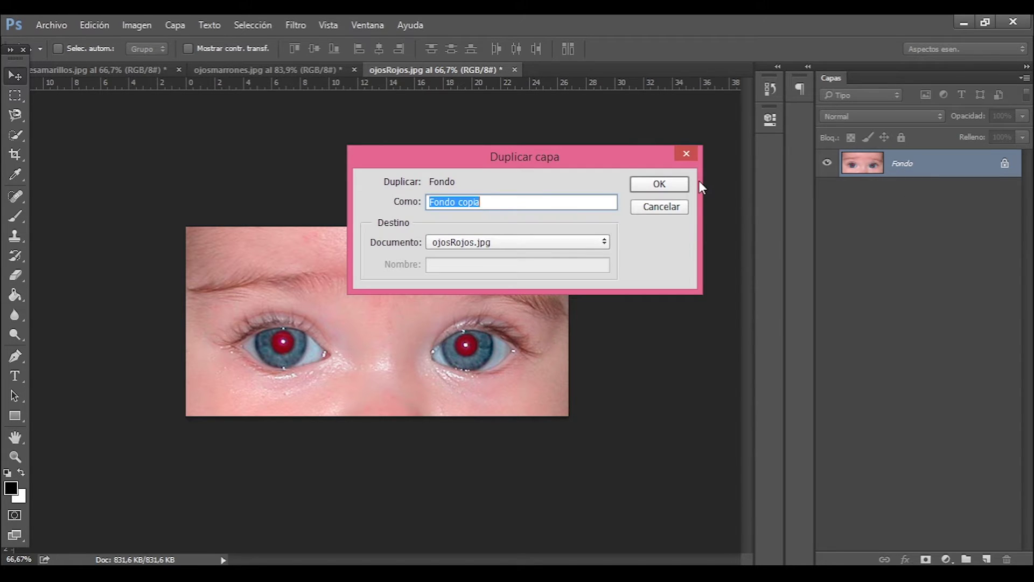
left_click(680, 186)
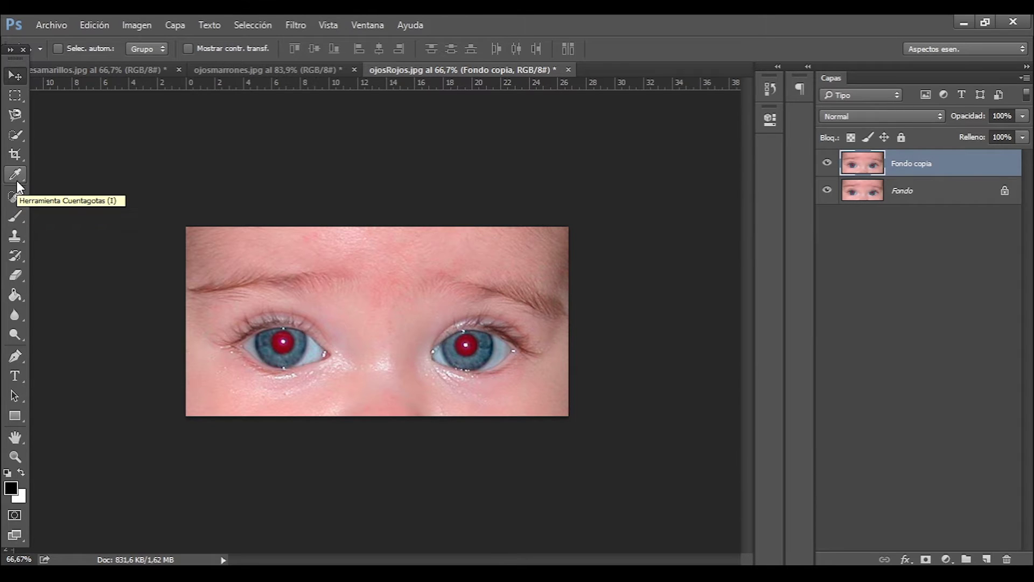
- Select the Red Eye tool with Tamaño de pupila 50% and Cantidad de oscurecimiento 50%
left_click(18, 199)
right_click(18, 202)
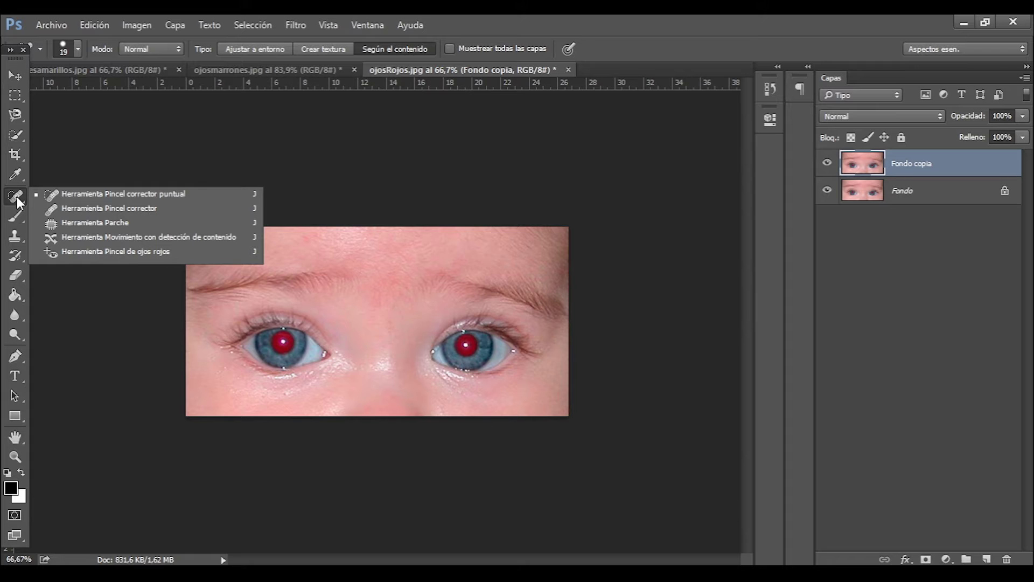
left_click(87, 251)
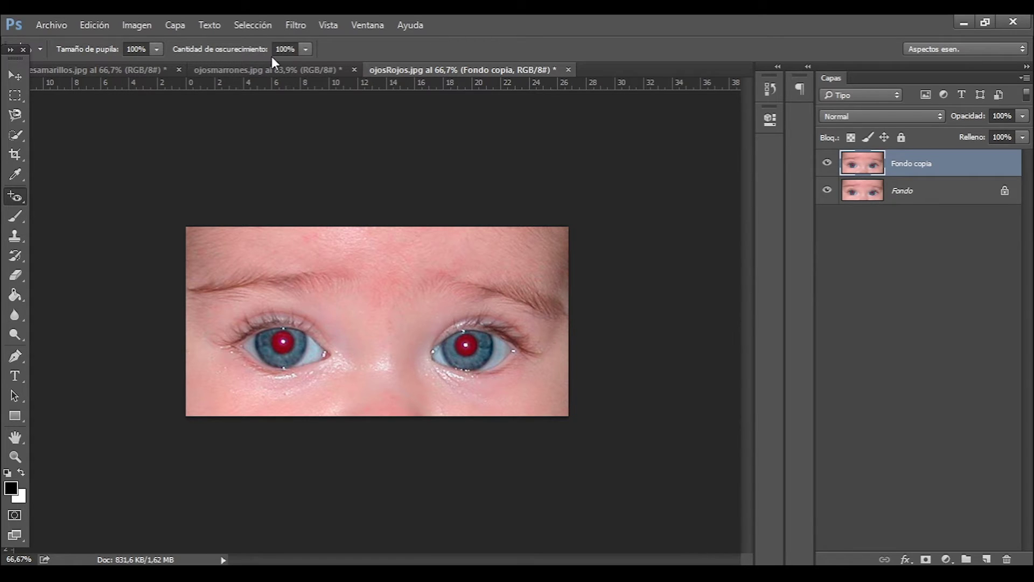
left_click(146, 49)
type("50")
key("Tab")
type("50")
- Darken the baby's left and right red pupils with the Red Eye tool
left_click(281, 345)
left_click(467, 346)
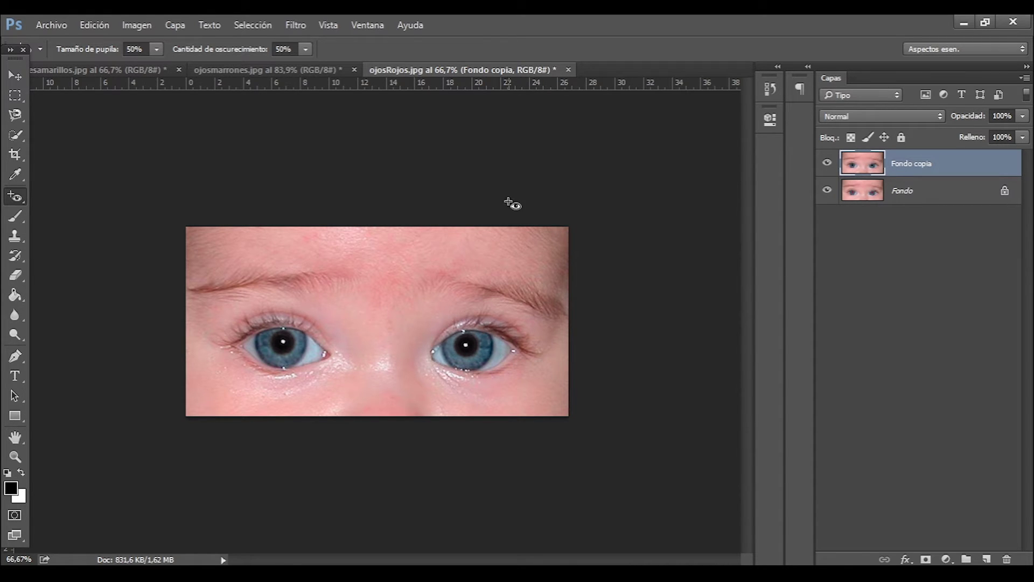
left_click(302, 70)
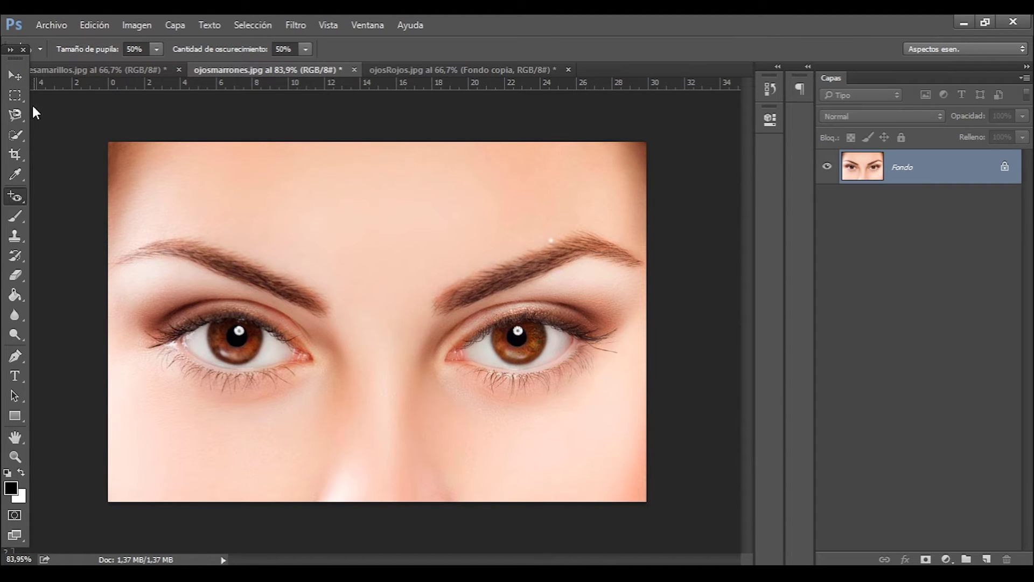
- Pick the Move tool and duplicate the brown-eyes photo's Fondo layer as Fondo copia
left_click(15, 75)
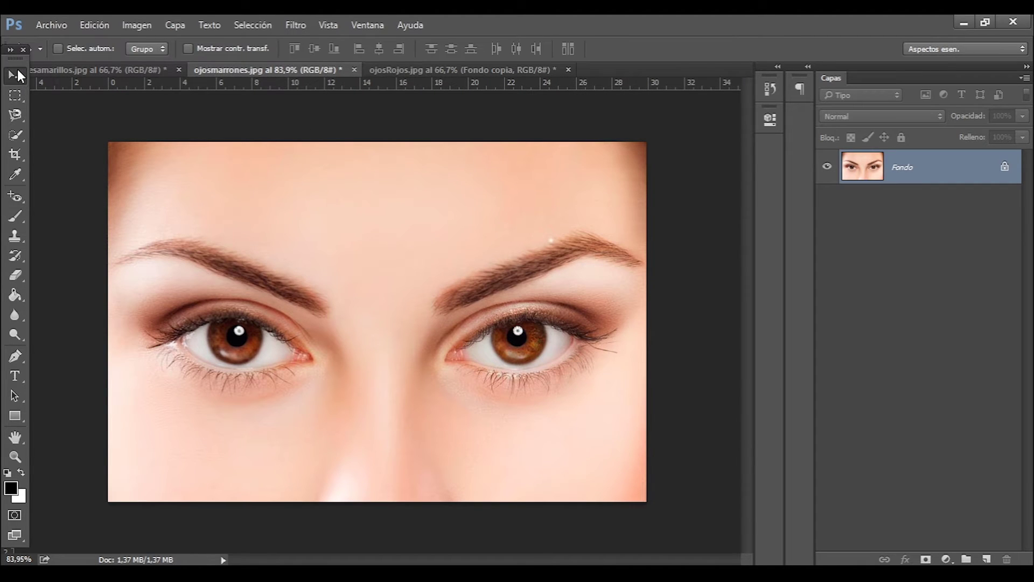
right_click(948, 172)
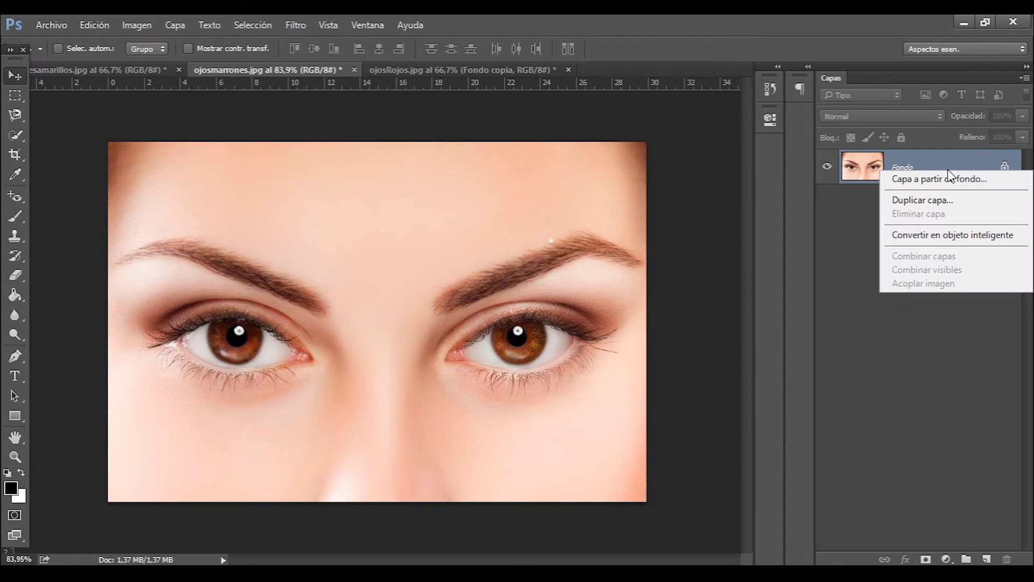
left_click(935, 204)
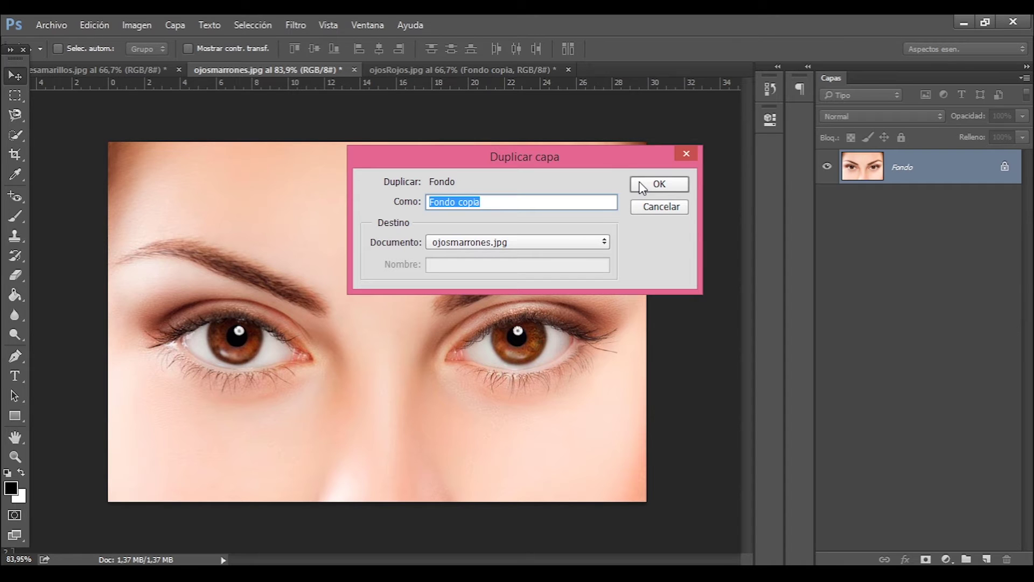
left_click(642, 187)
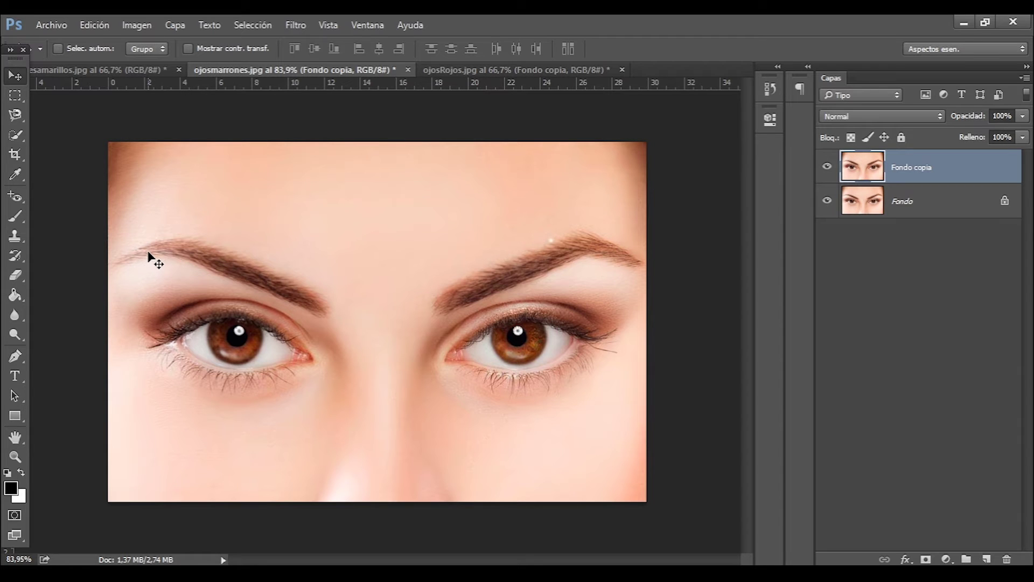
- Paint a Quick Selection over the woman's left brown iris
left_click(17, 136)
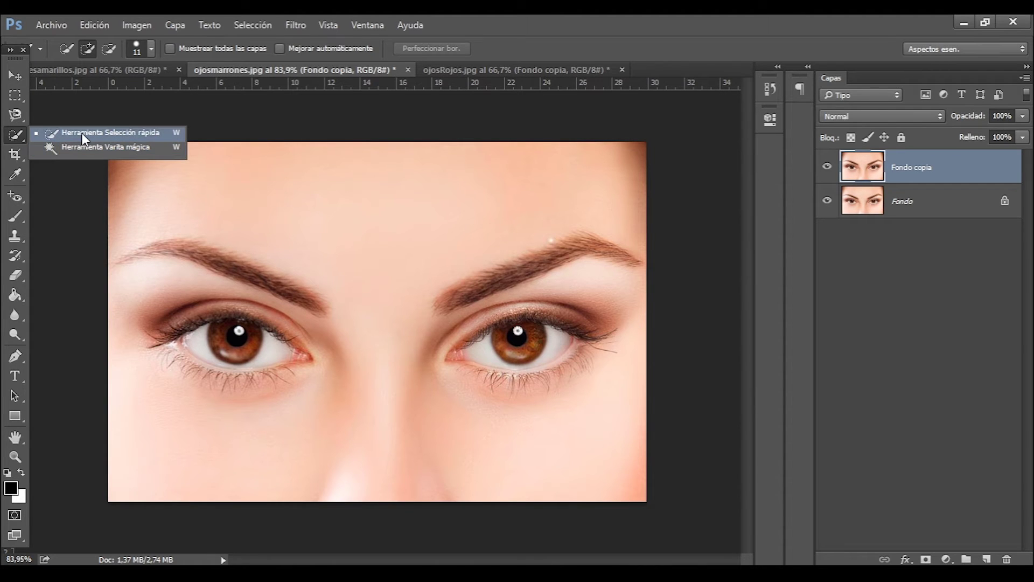
left_click(123, 135)
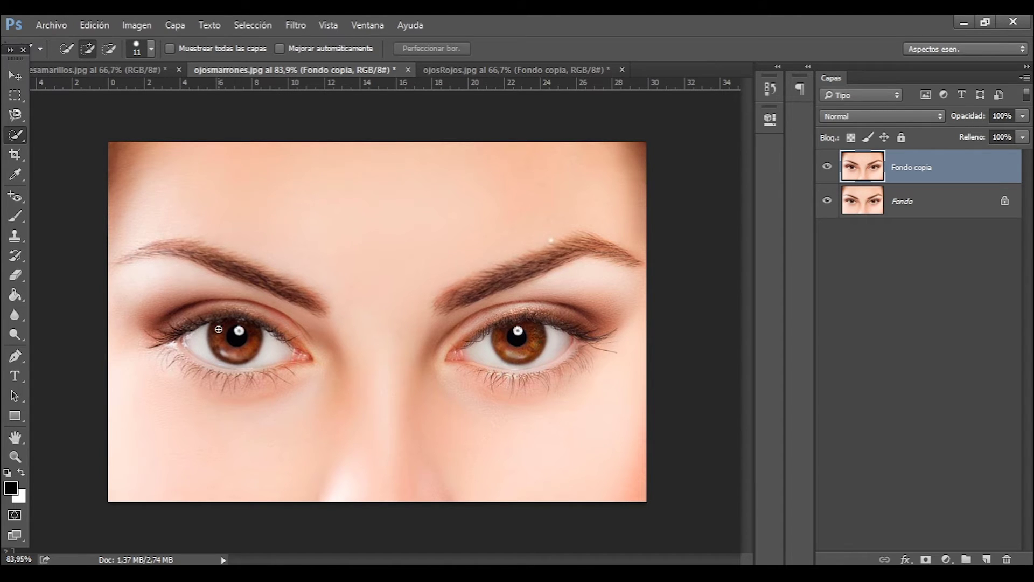
left_click_drag(218, 329, 218, 362)
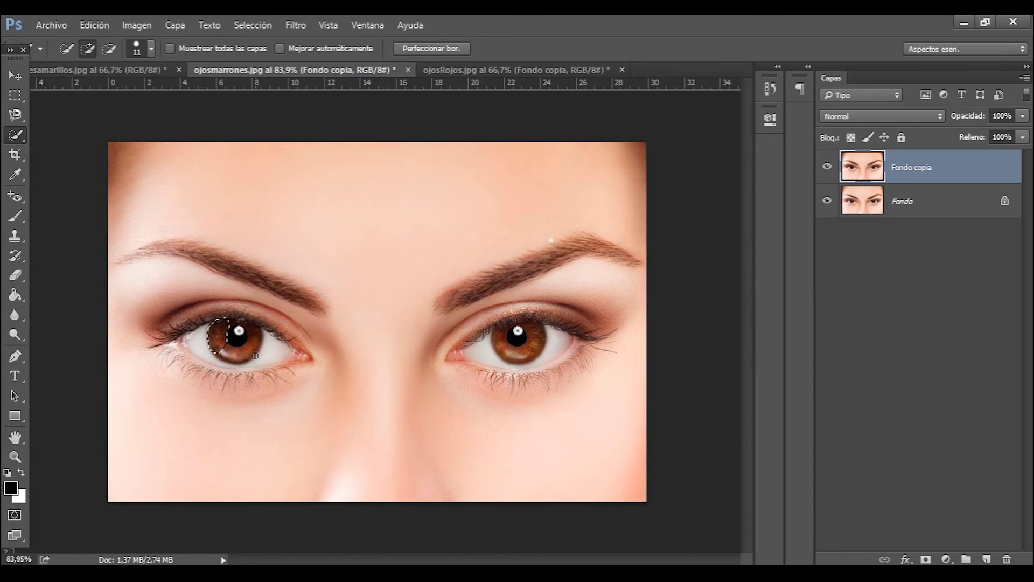
left_click_drag(231, 354, 207, 318)
left_click_drag(222, 362, 268, 322)
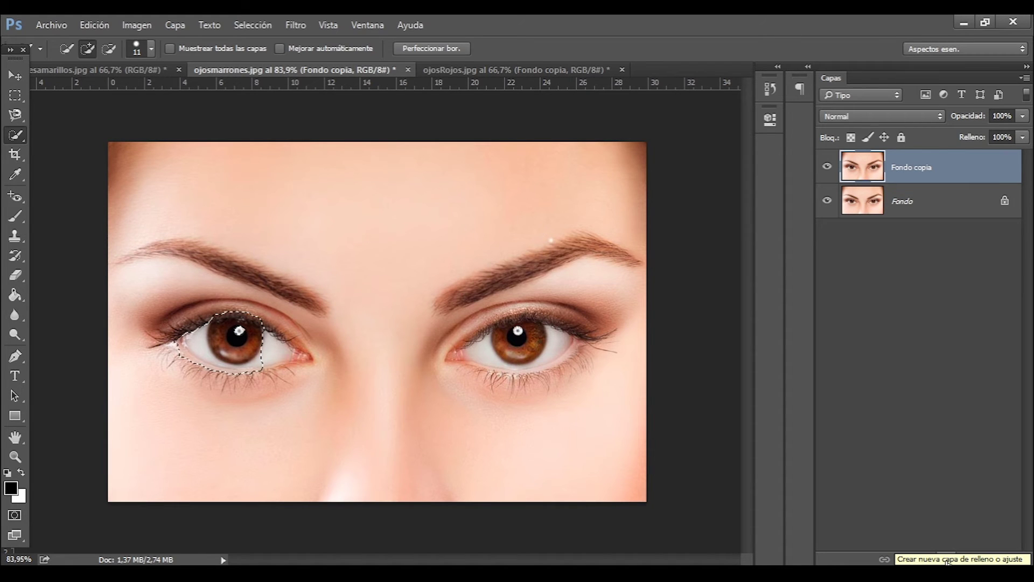
- Add a Tono/saturación adjustment layer with Colorize on, shifting the iris toward green
left_click(946, 561)
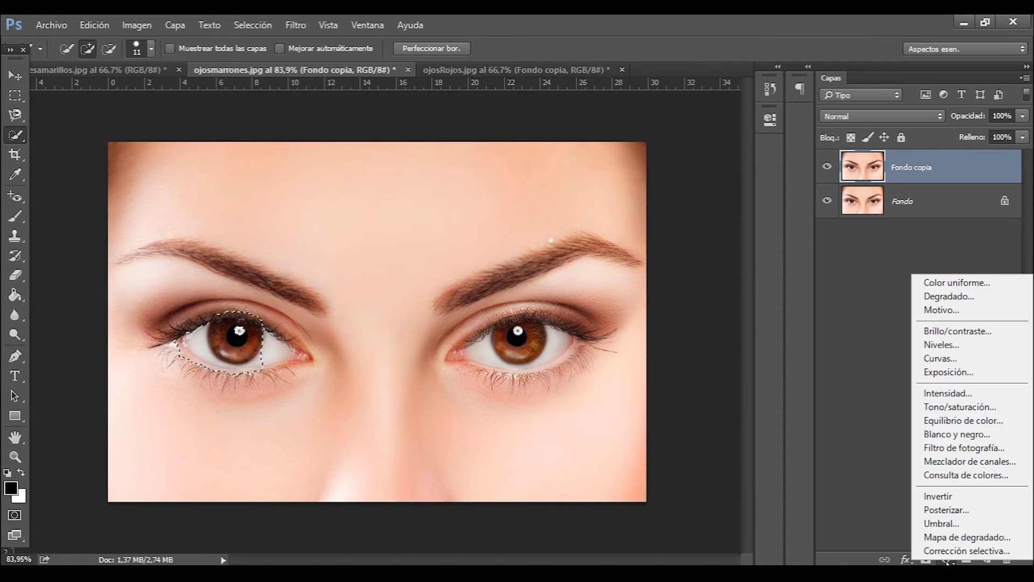
left_click(953, 408)
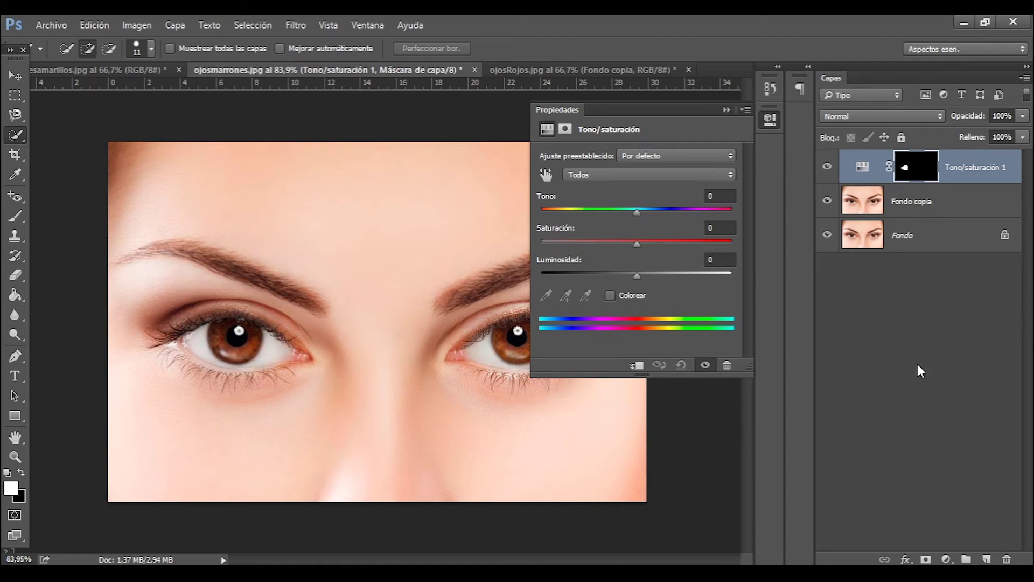
left_click(610, 295)
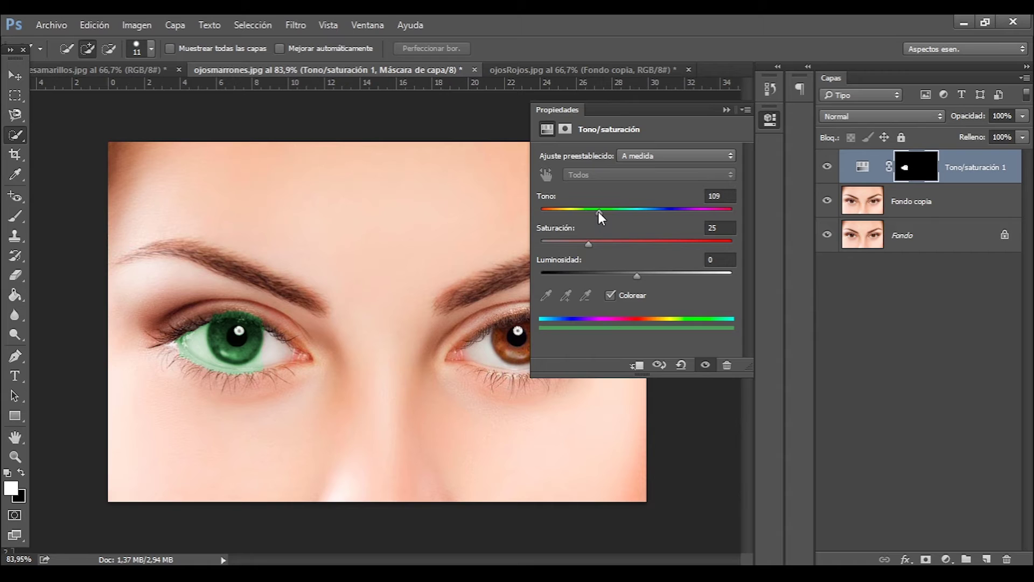
left_click_drag(599, 211, 583, 211)
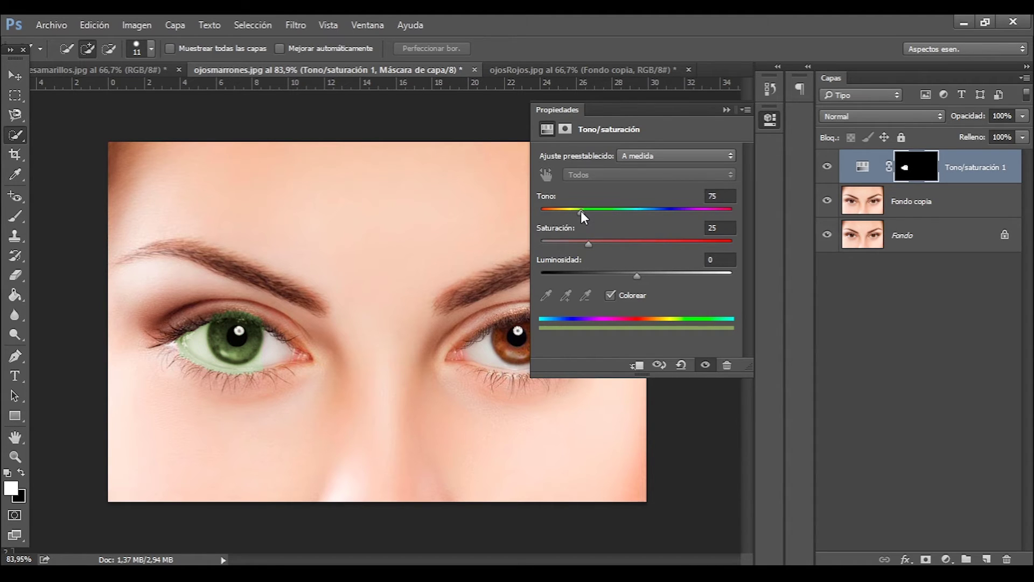
left_click_drag(580, 211, 576, 211)
left_click_drag(635, 276, 634, 277)
- Set Hue 67, Saturation 25 and Lightness -5, then collapse the Properties panel
left_click(721, 196)
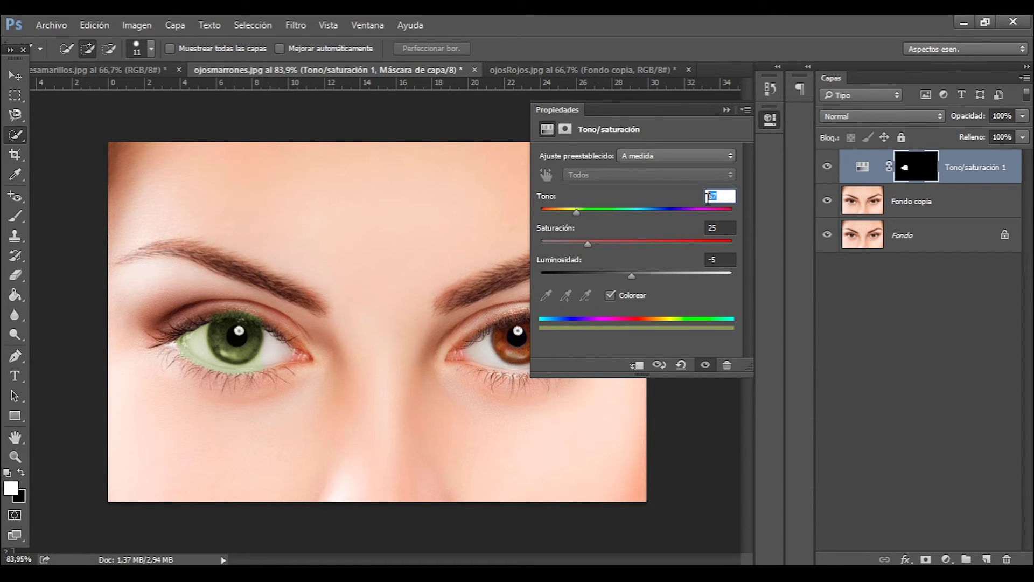
left_click(724, 232)
left_click(735, 259)
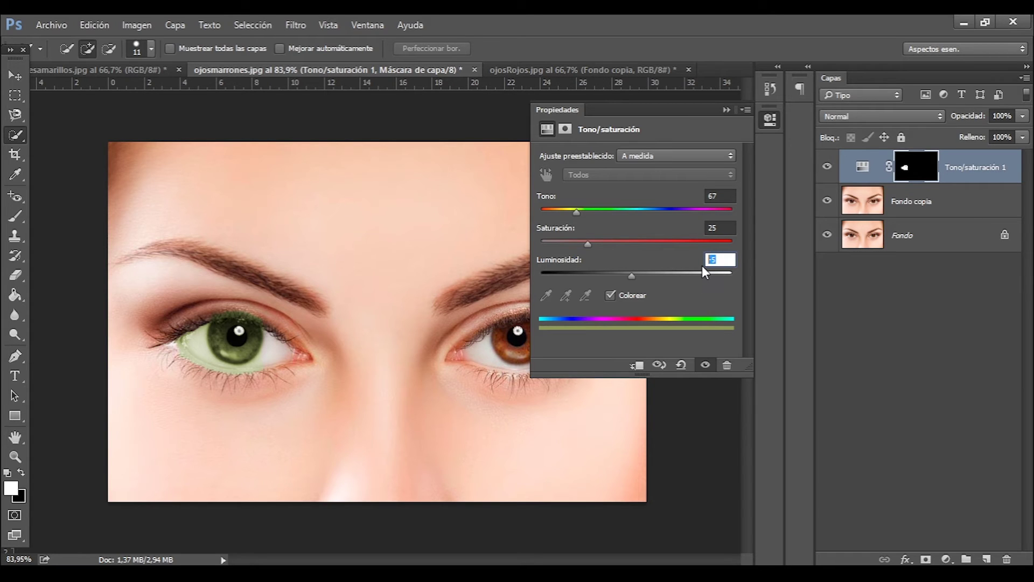
left_click(725, 110)
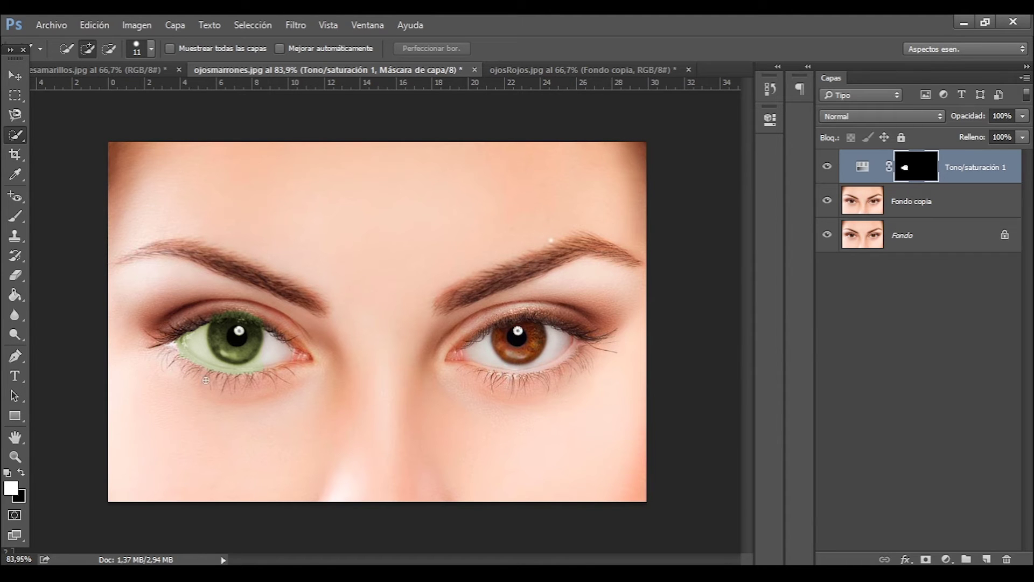
- Zoom in on the eye and choose the Eraser with a soft 9 px, 25% hardness brush
scroll(193, 365, "up", 1)
scroll(134, 351, "up", 1)
scroll(105, 347, "up", 2)
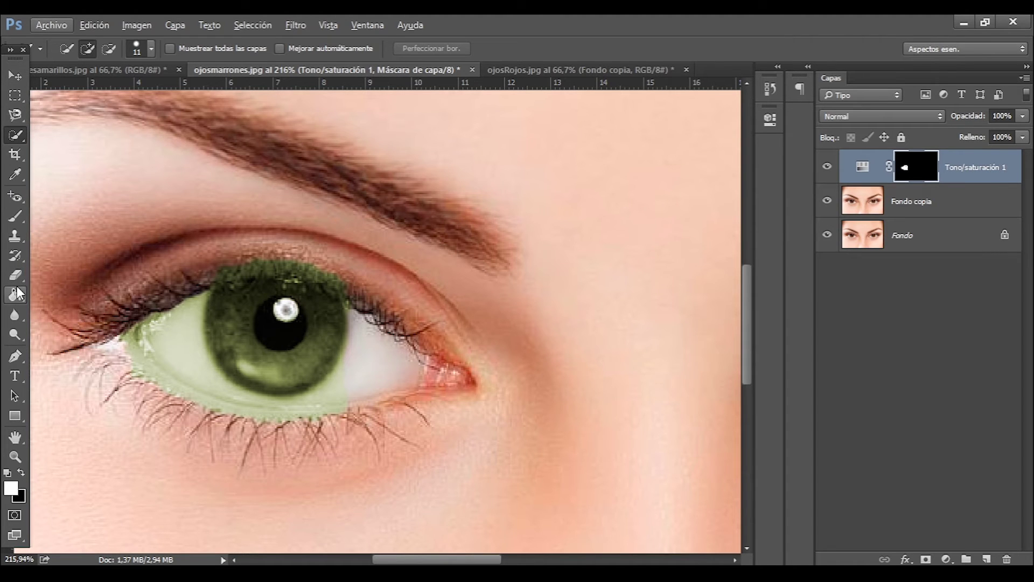
left_click_drag(19, 277, 84, 276)
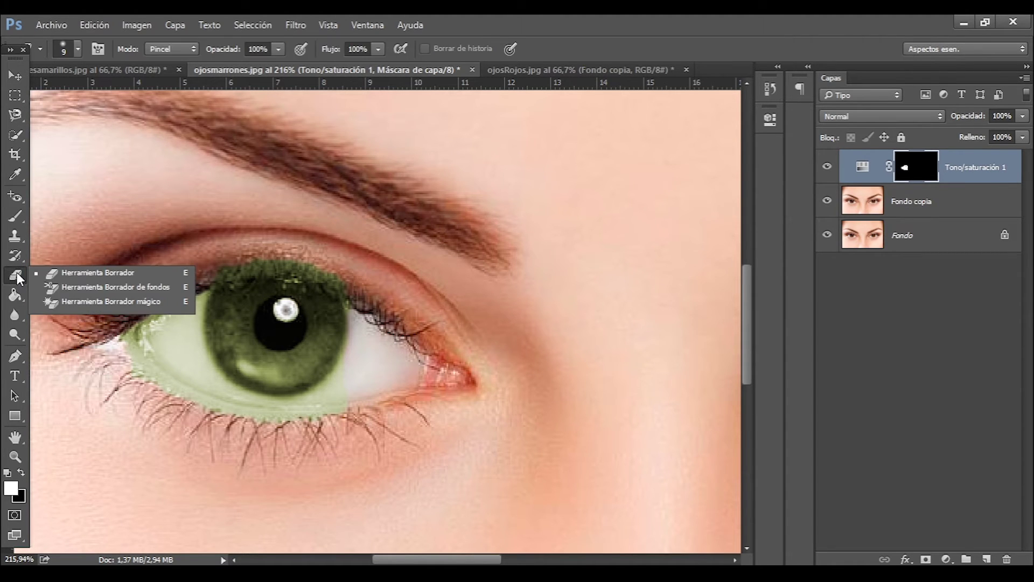
right_click(124, 163)
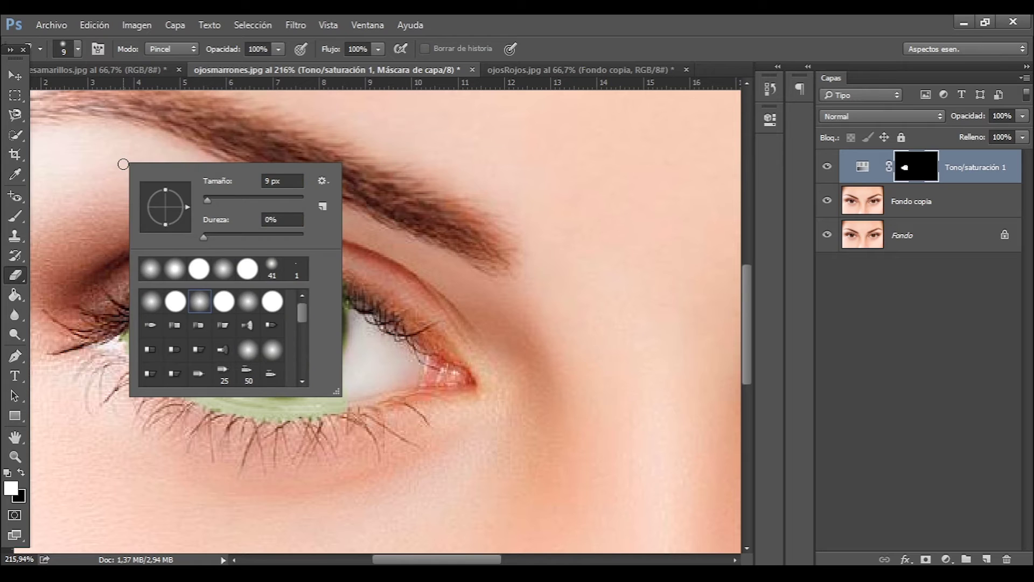
left_click(174, 270)
left_click(375, 288)
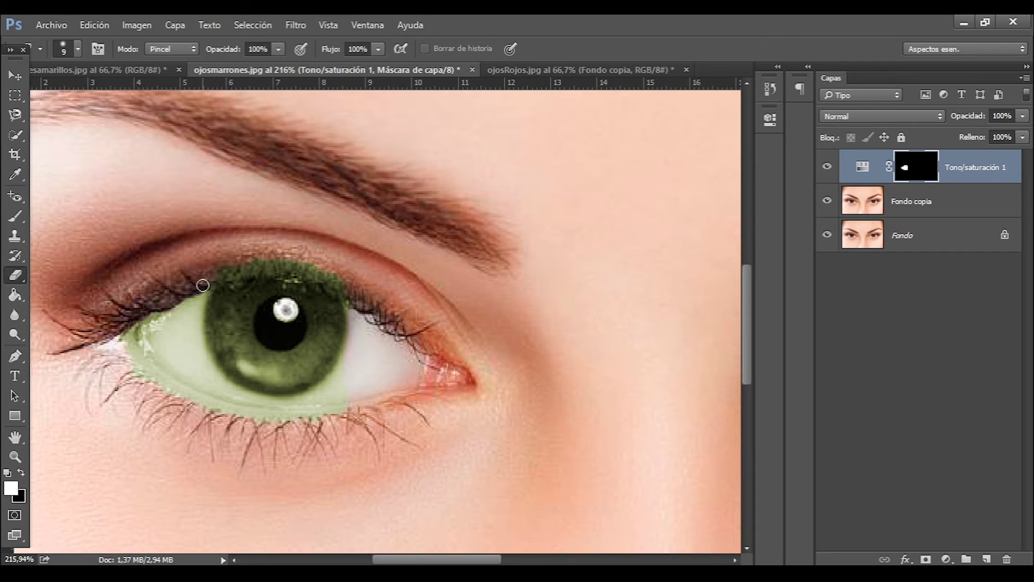
- Erase the green tint from the eye white and lids around the iris, then zoom out
mouse_move(202, 285)
left_mouse_down()
mouse_move(192, 345)
mouse_move(229, 397)
left_mouse_up()
left_click_drag(299, 402, 327, 392)
mouse_move(154, 320)
left_mouse_down()
mouse_move(129, 364)
mouse_move(180, 393)
left_mouse_up()
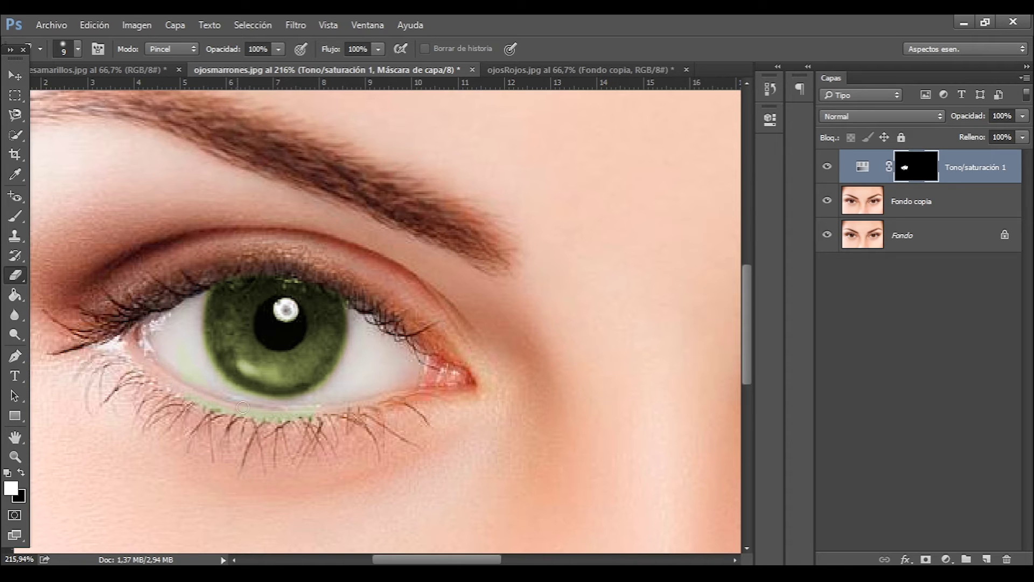
mouse_move(169, 391)
left_mouse_down()
mouse_move(203, 400)
mouse_move(206, 379)
mouse_move(181, 307)
mouse_move(191, 315)
mouse_move(202, 285)
mouse_move(197, 363)
mouse_move(245, 404)
mouse_move(296, 404)
mouse_move(360, 357)
left_mouse_up()
mouse_move(380, 280)
left_mouse_down()
mouse_move(210, 267)
mouse_move(229, 272)
mouse_move(267, 256)
mouse_move(230, 293)
mouse_move(211, 281)
left_mouse_up()
scroll(484, 278, "down", 3)
scroll(484, 277, "down", 1)
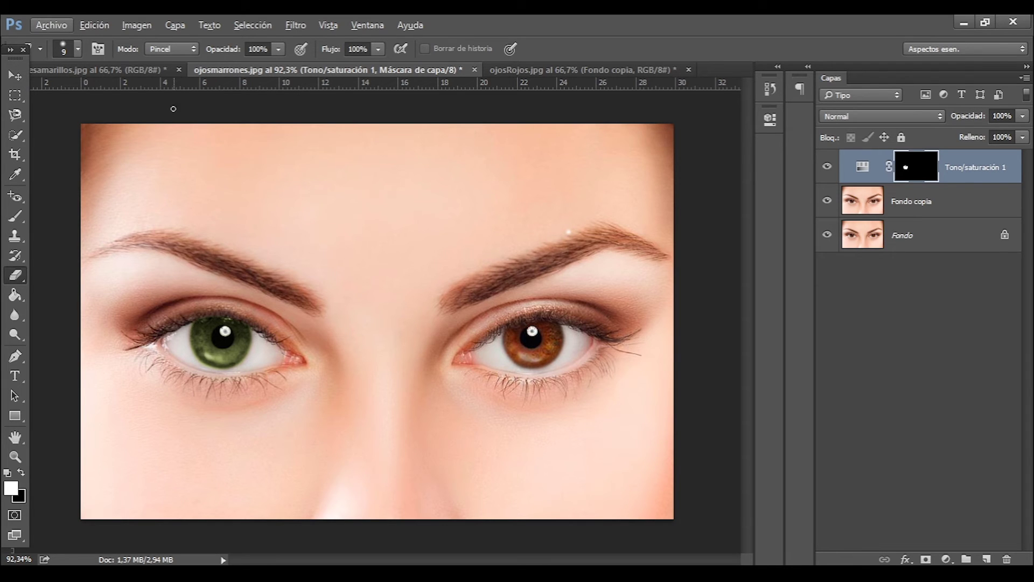
left_click(137, 68)
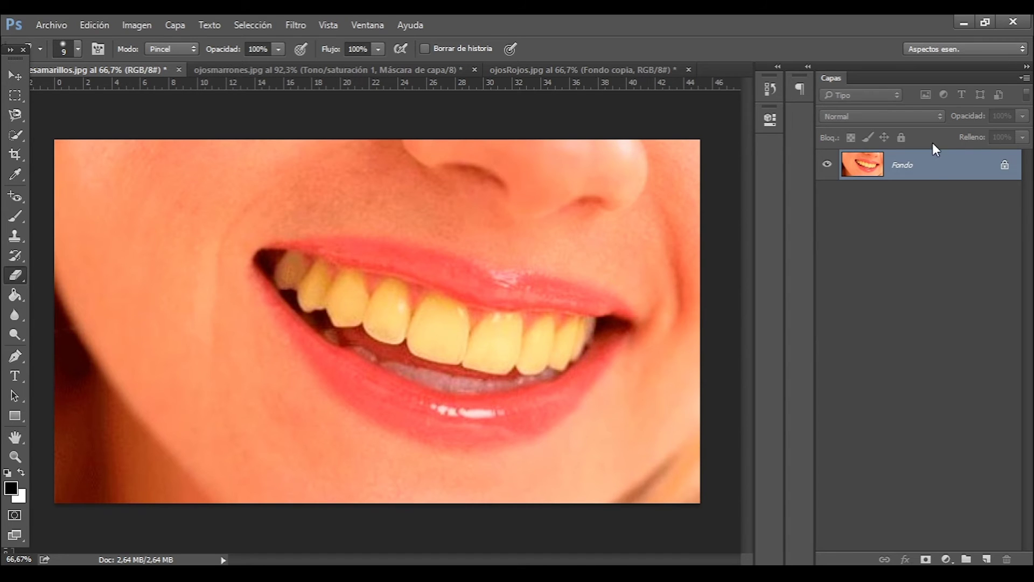
- Duplicate the teeth photo's Fondo layer with Duplicar capa, creating Fondo copia
right_click(928, 164)
left_click(928, 191)
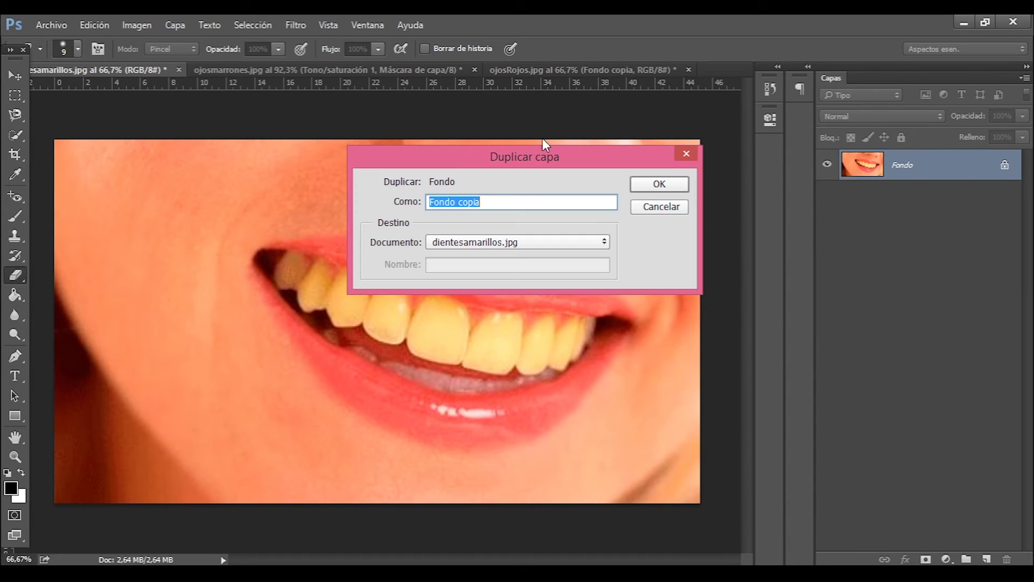
left_click(657, 183)
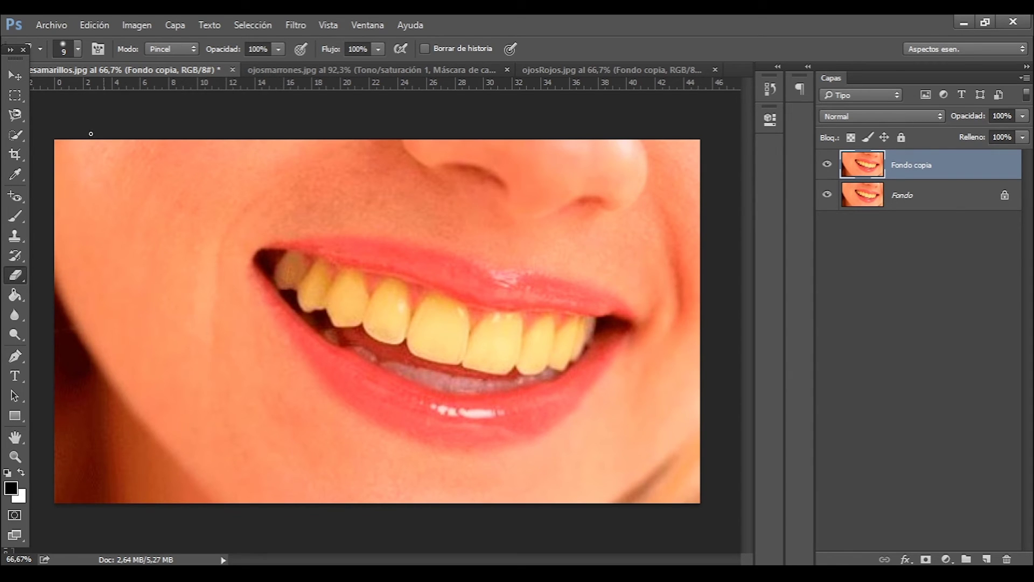
- Brush the Quick Selection tool across the upper teeth from left to right
left_click(15, 136)
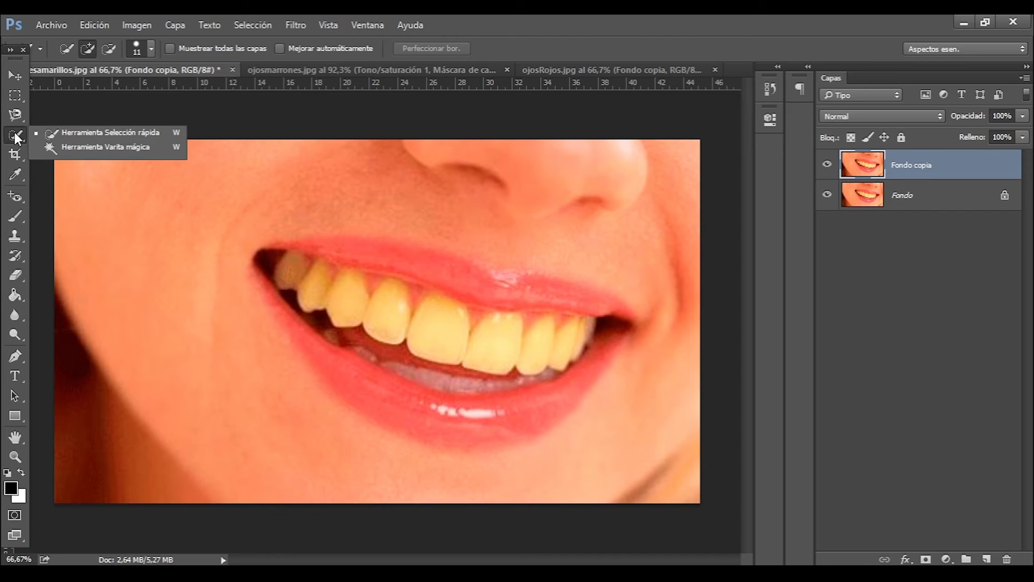
left_click(72, 138)
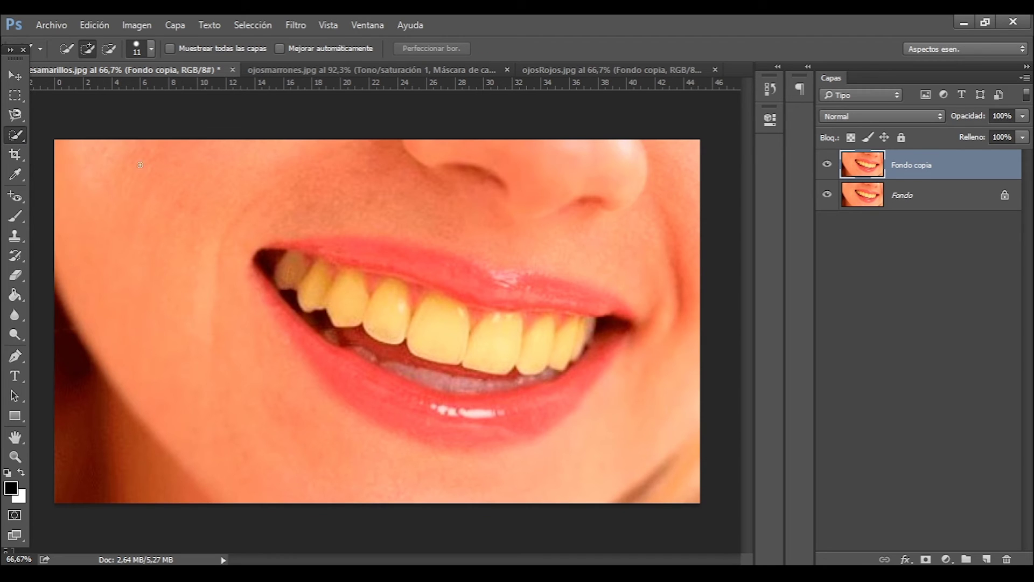
left_click(286, 267)
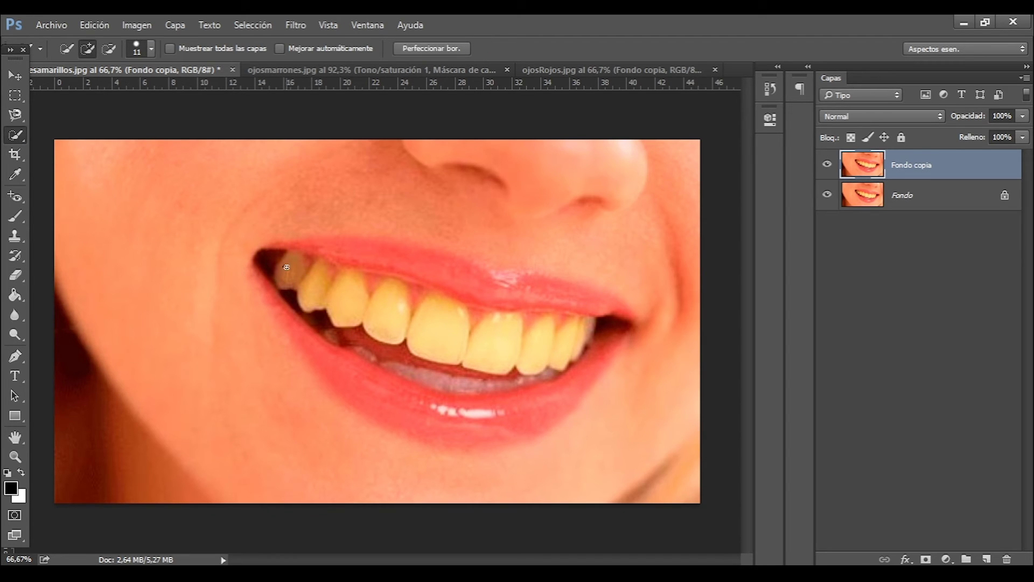
left_click_drag(296, 264, 264, 267)
left_click_drag(332, 292, 345, 314)
mouse_move(388, 303)
left_mouse_down()
mouse_move(412, 334)
mouse_move(449, 308)
left_mouse_up()
mouse_move(485, 342)
left_mouse_down()
mouse_move(563, 353)
mouse_move(595, 327)
left_mouse_up()
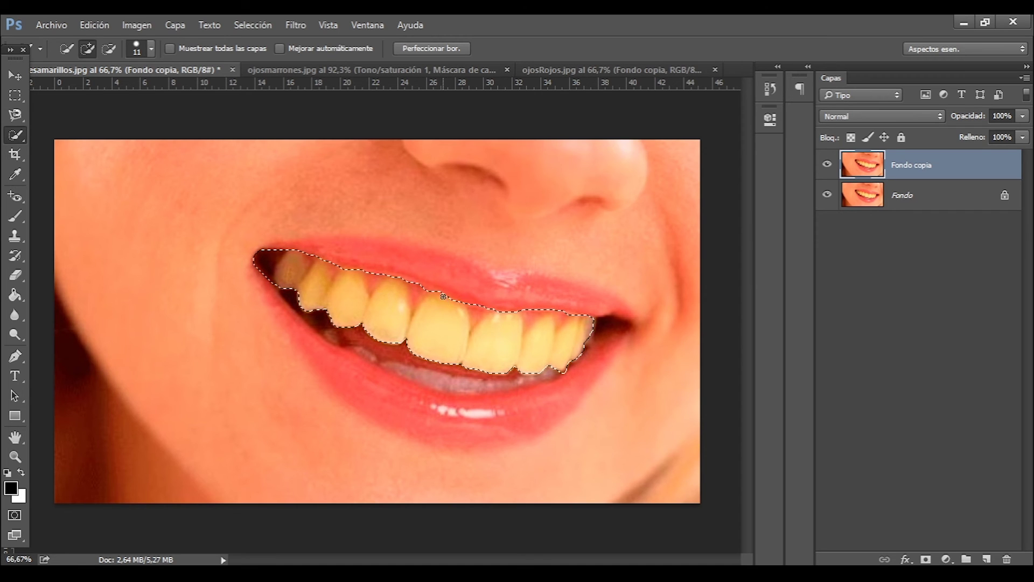
- Lower the selected teeth's saturation to -42 via Imagen > Ajustes > Tono/saturación
left_click(141, 18)
mouse_move(161, 63)
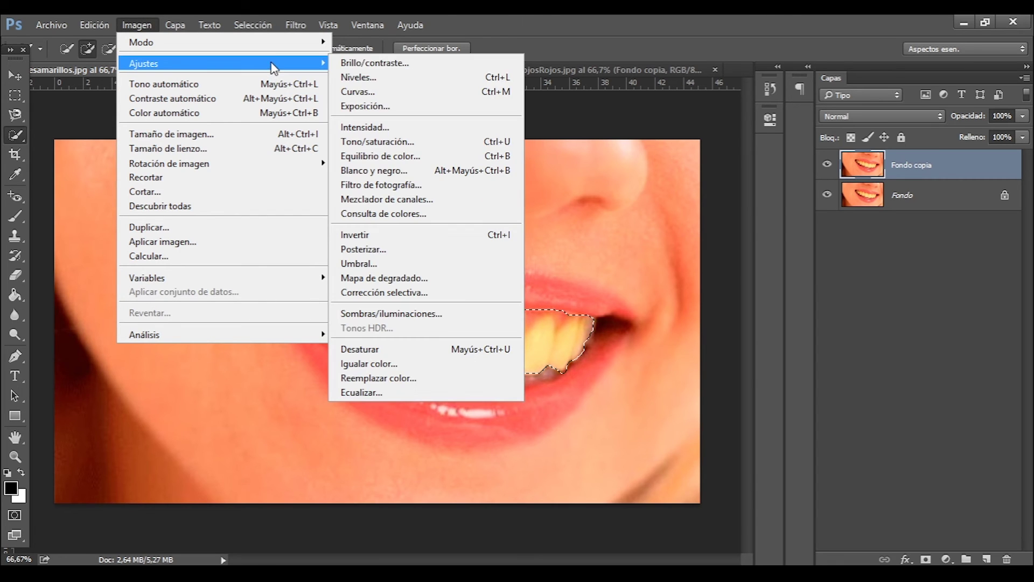
left_click(406, 143)
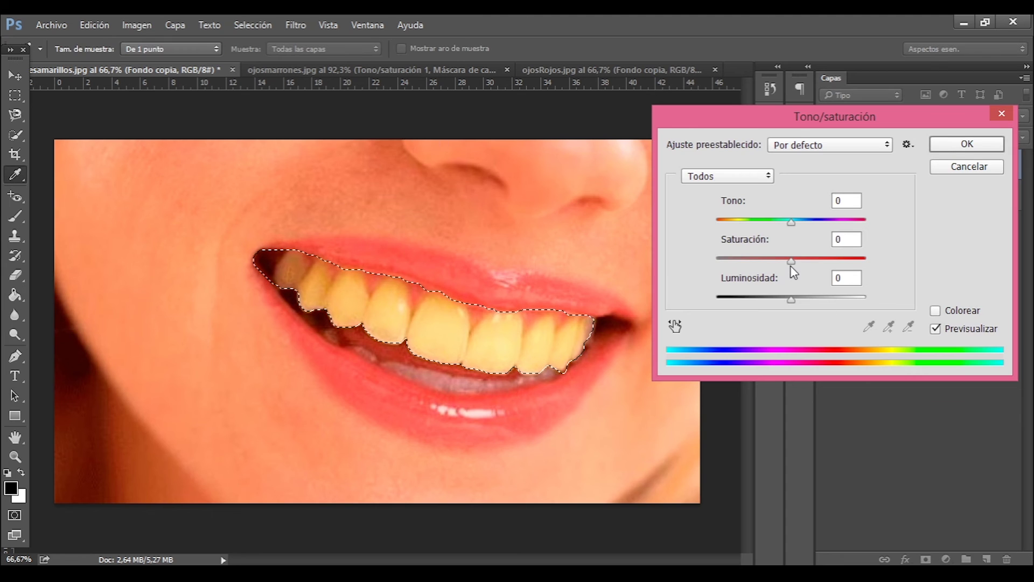
left_click_drag(791, 260, 752, 262)
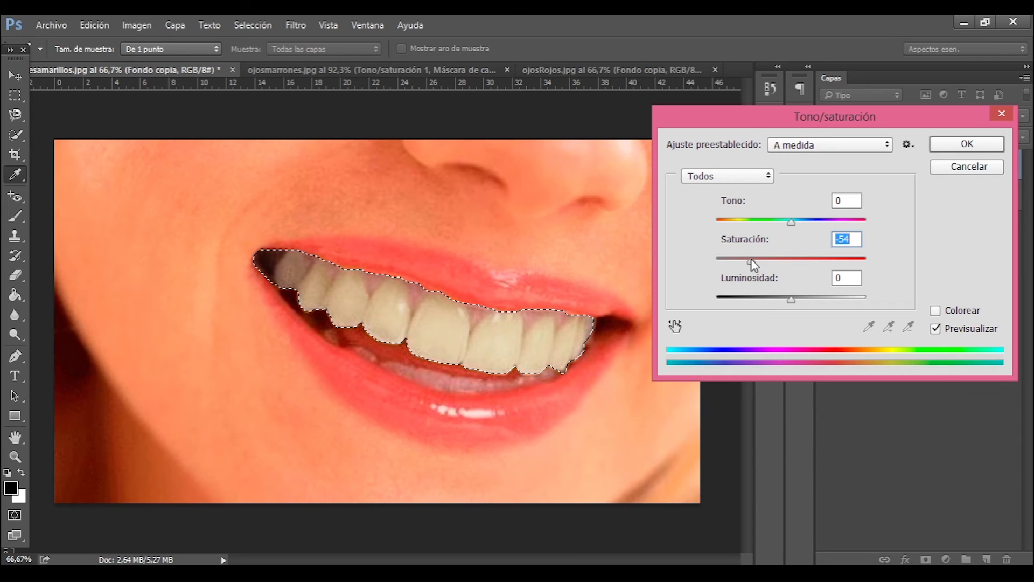
left_click_drag(753, 263, 757, 261)
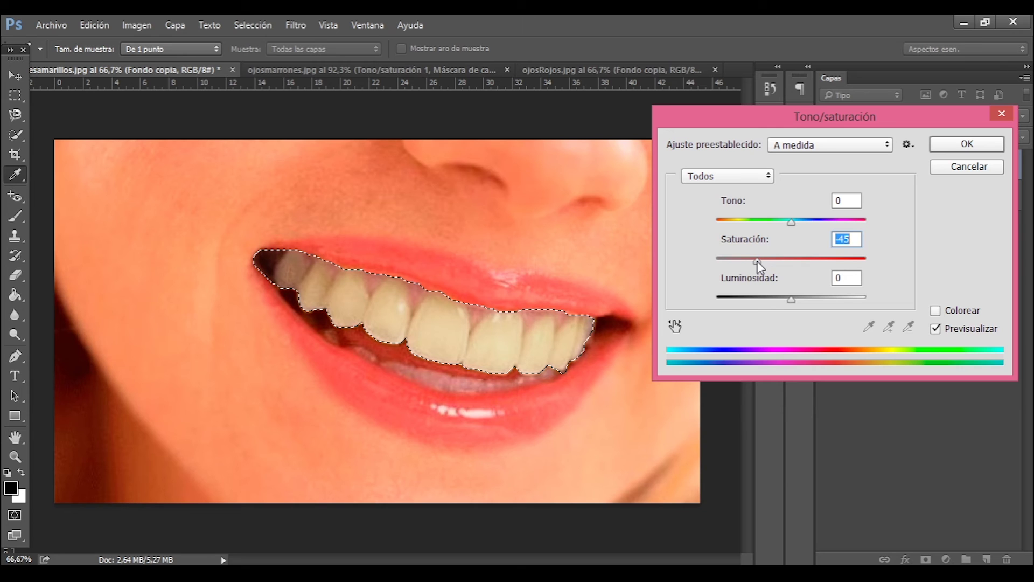
left_click_drag(758, 264, 761, 266)
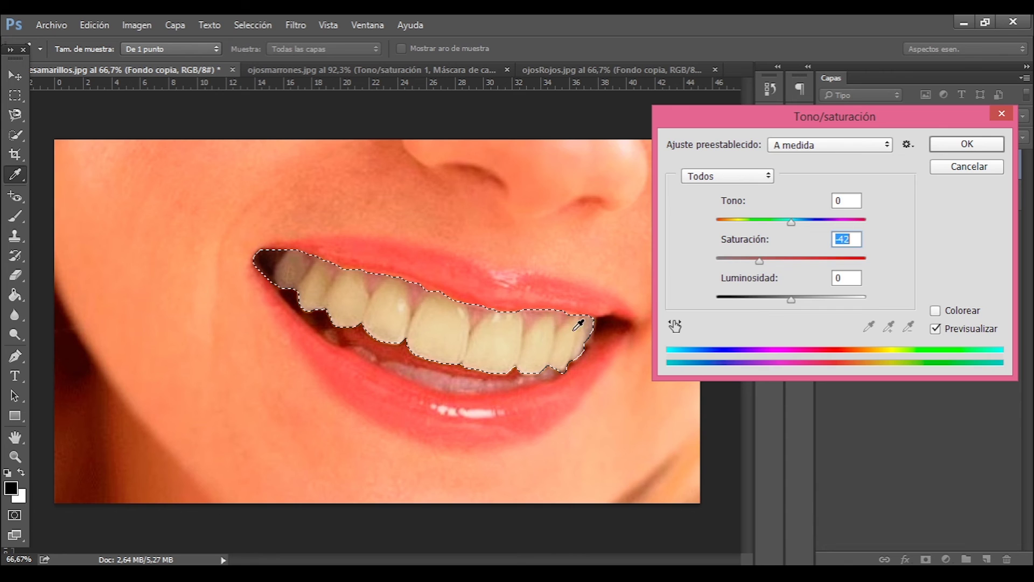
left_click(984, 145)
key("w")
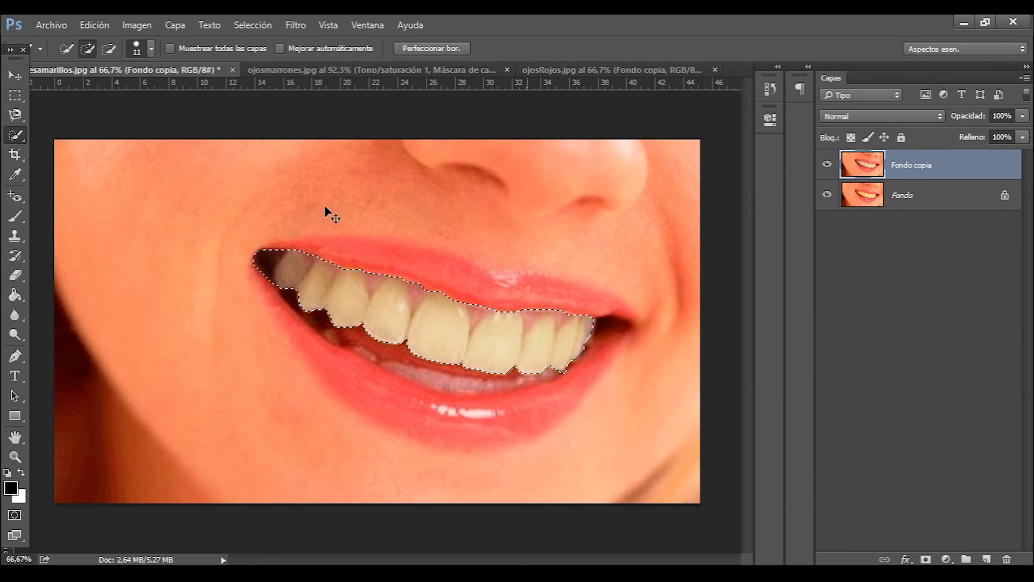
- Deselect the teeth, then erase a small patch by the back tooth with a 9 px Eraser
left_click(264, 23)
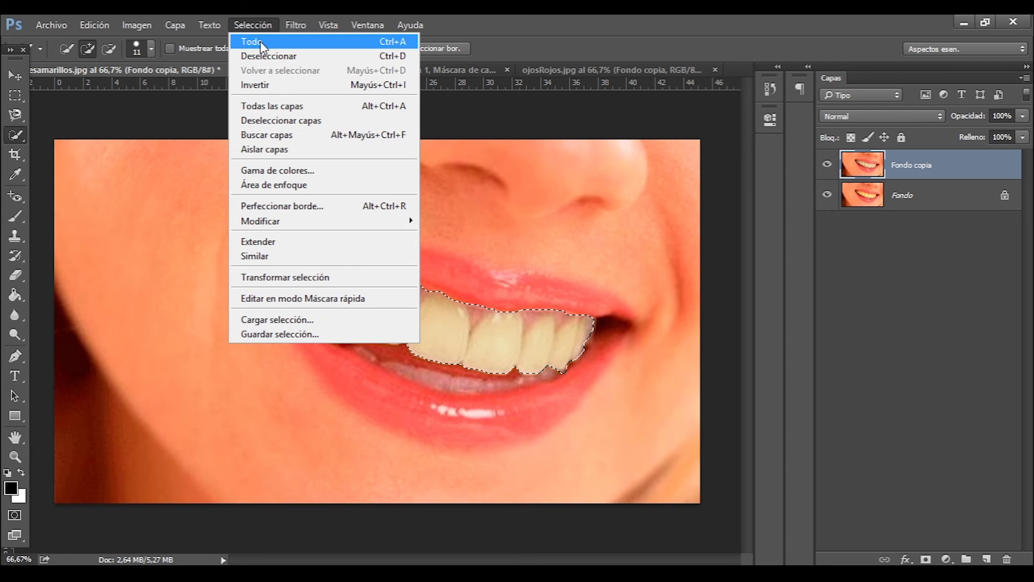
left_click(267, 56)
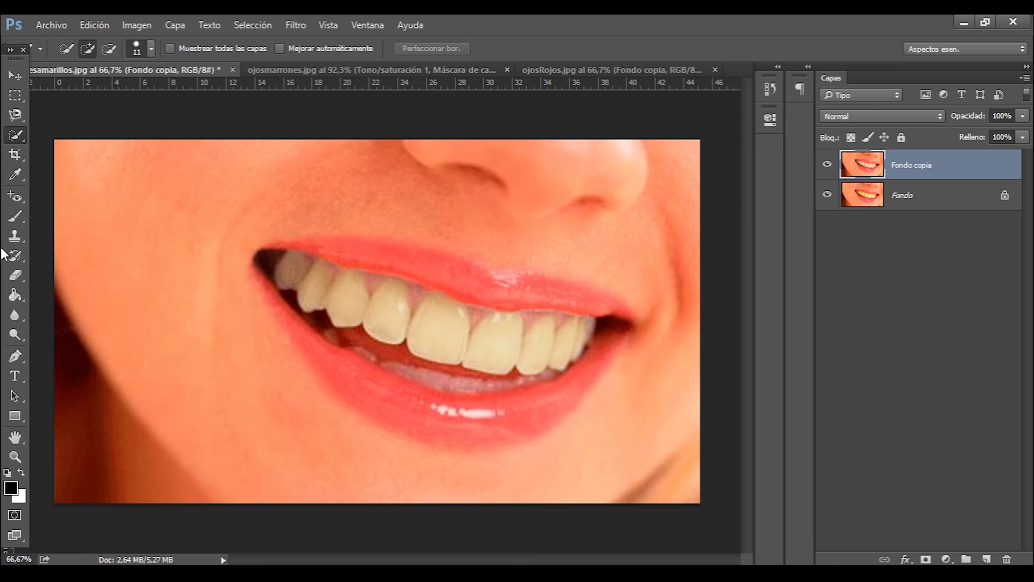
left_click(17, 276)
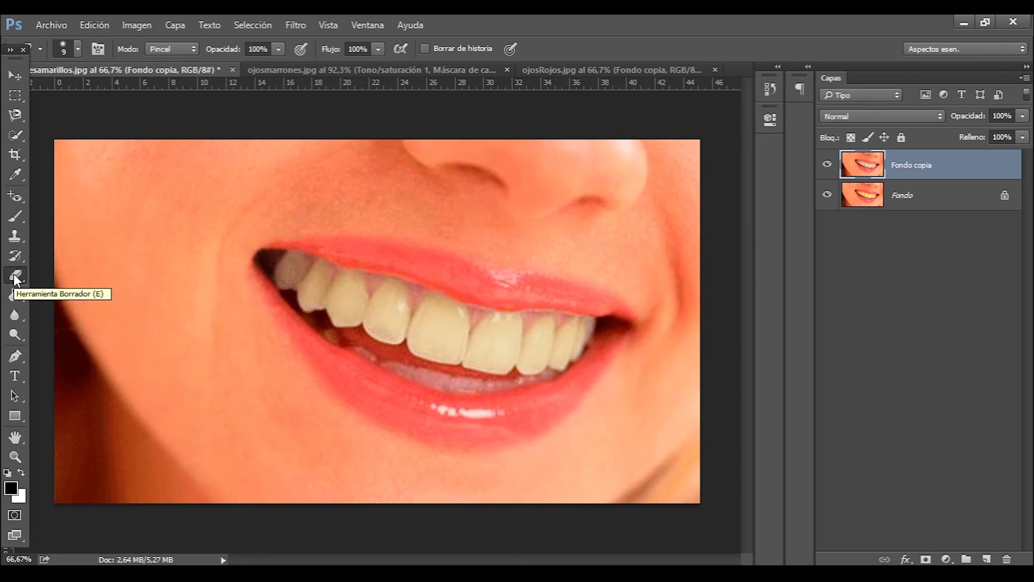
right_click(344, 208)
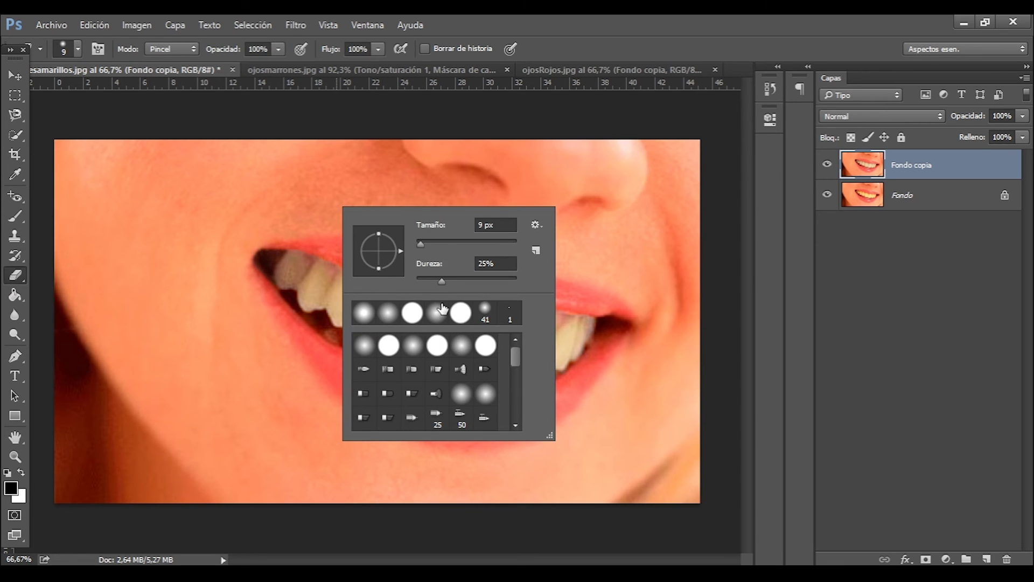
key("Return")
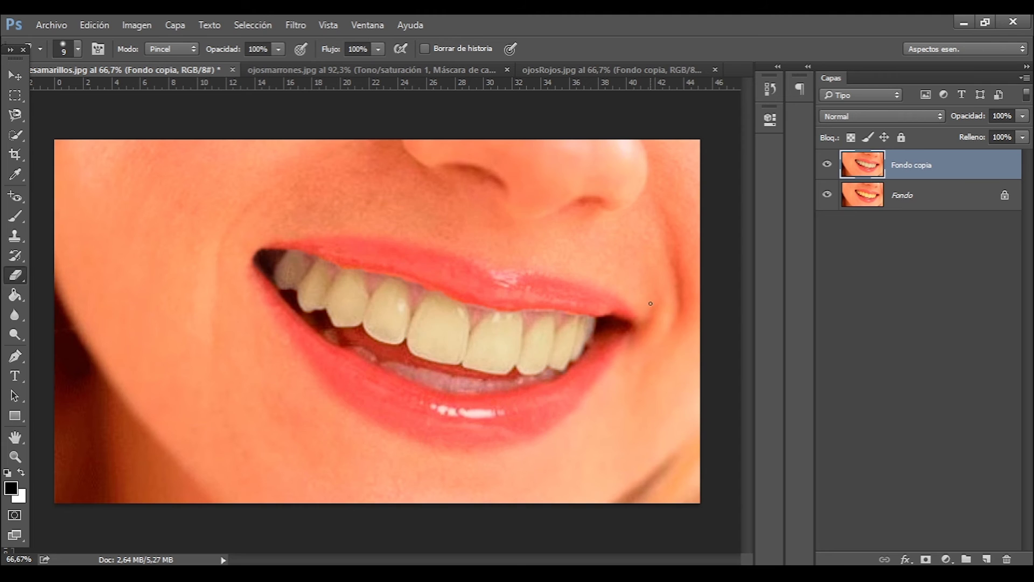
scroll(400, 205, "up", 4)
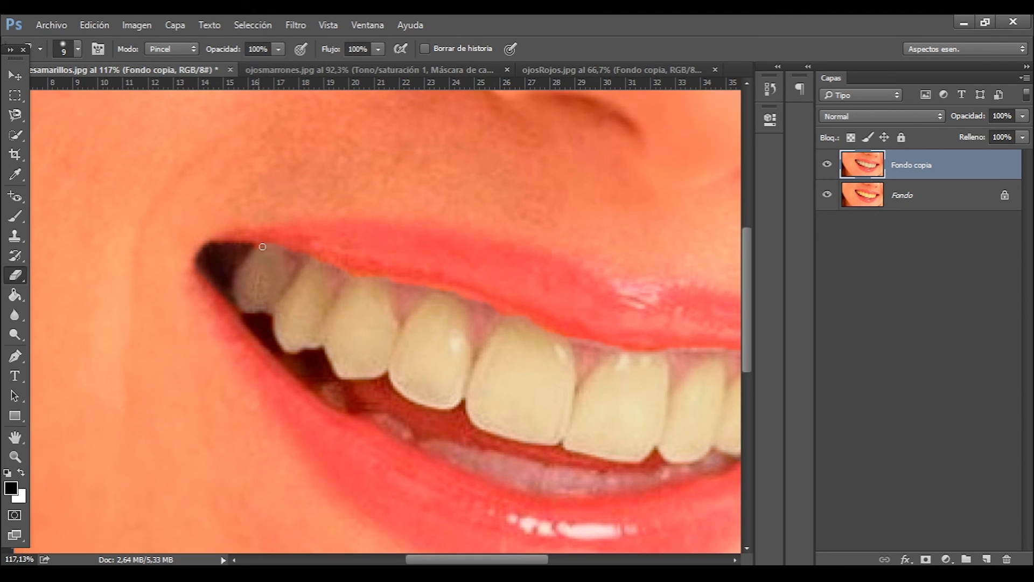
mouse_move(284, 249)
left_mouse_down()
mouse_move(316, 252)
mouse_move(287, 248)
left_mouse_up()
- Lower the eraser opacity to 48% in the options bar
right_click(330, 215)
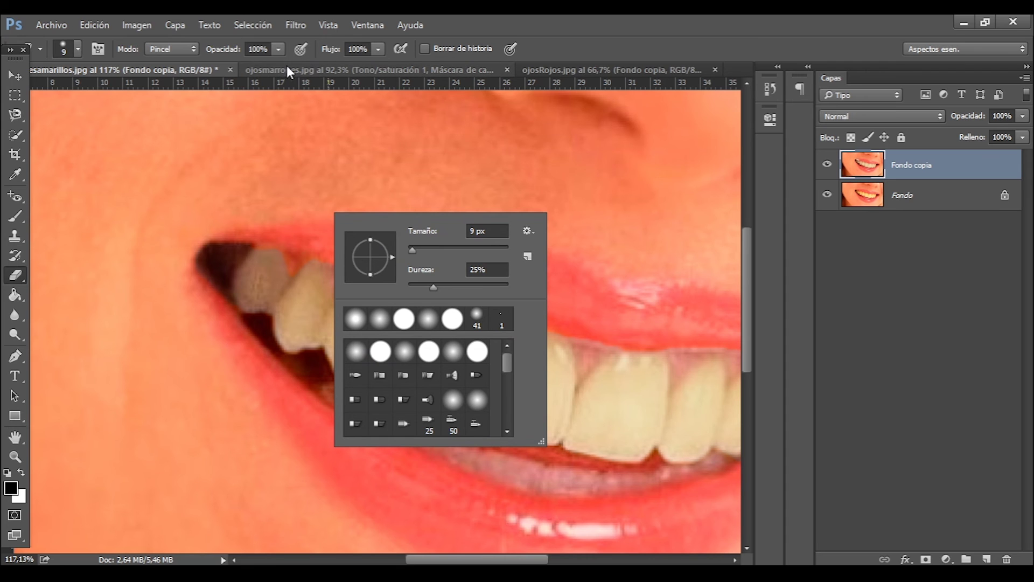
left_click(280, 48)
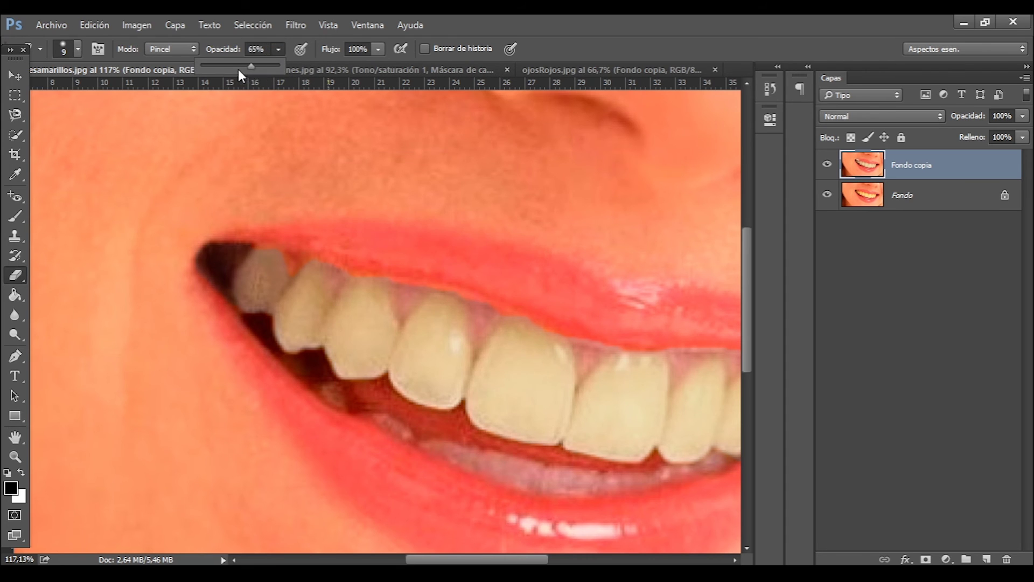
left_click(279, 255)
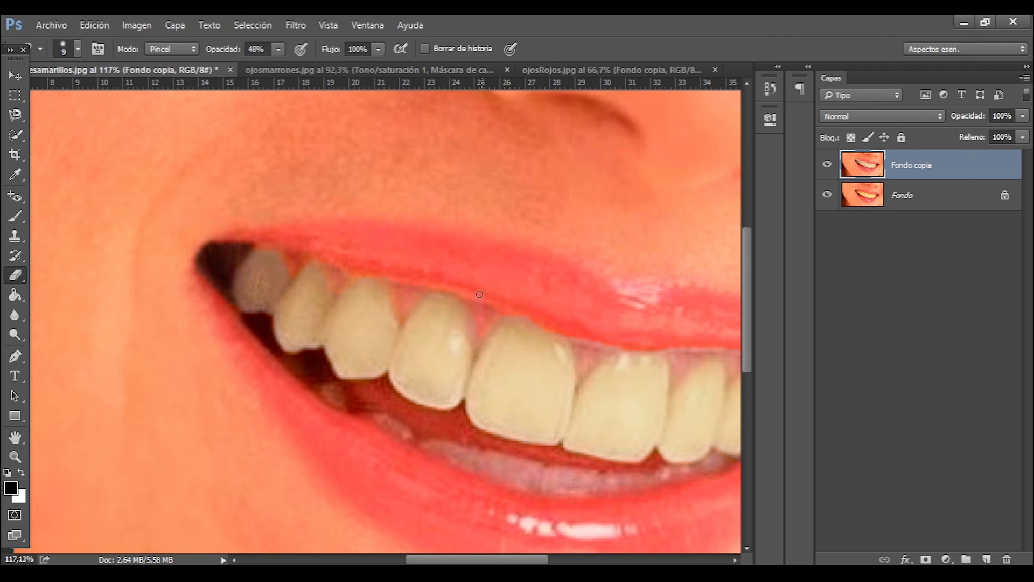
- Partially erase the whitening along the front tooth edges and the gap, then zoom out to view the whole photo
left_click_drag(526, 322, 354, 322)
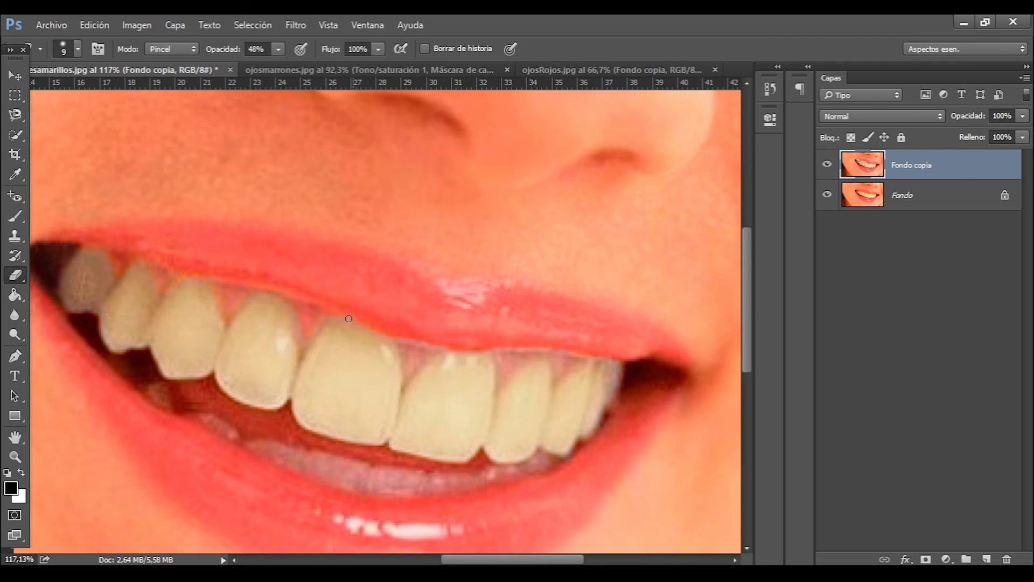
left_click_drag(406, 382, 402, 341)
left_click_drag(502, 361, 493, 348)
scroll(600, 333, "down", 2)
scroll(601, 312, "down", 2)
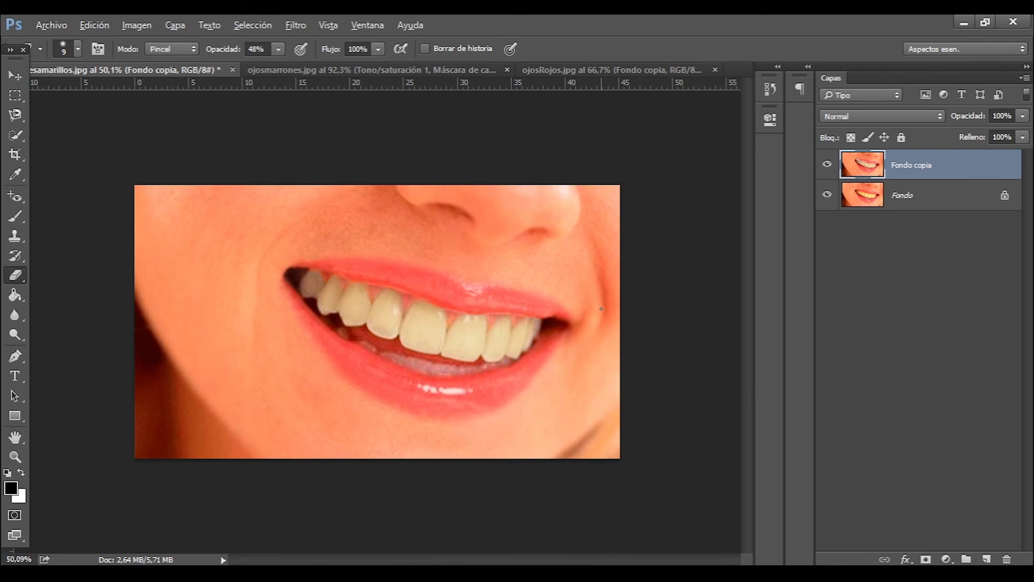
scroll(585, 308, "up", 2)
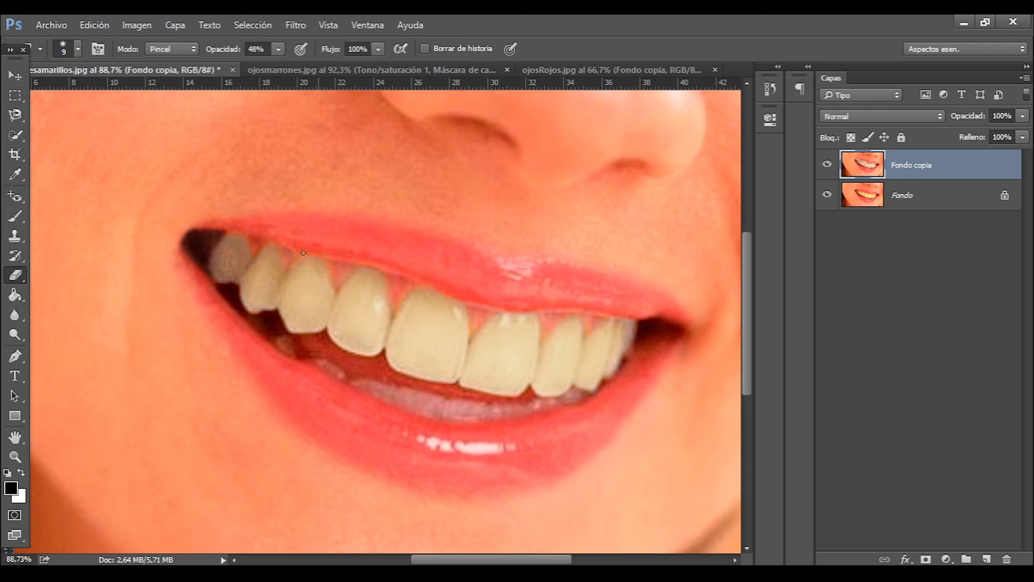
scroll(636, 295, "down", 3)
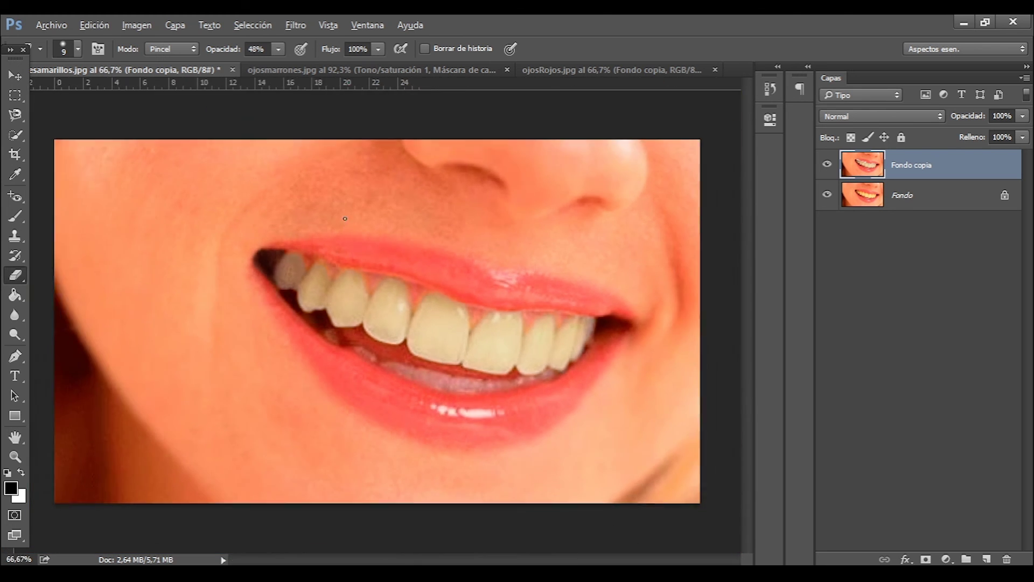
scroll(636, 295, "down", 2)
scroll(638, 296, "down", 1)
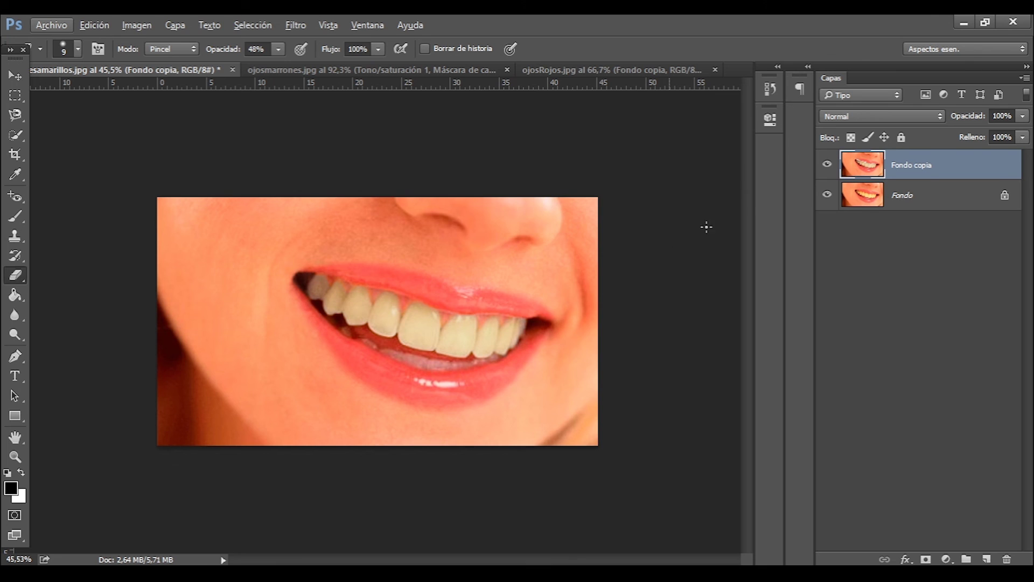
left_click(828, 165)
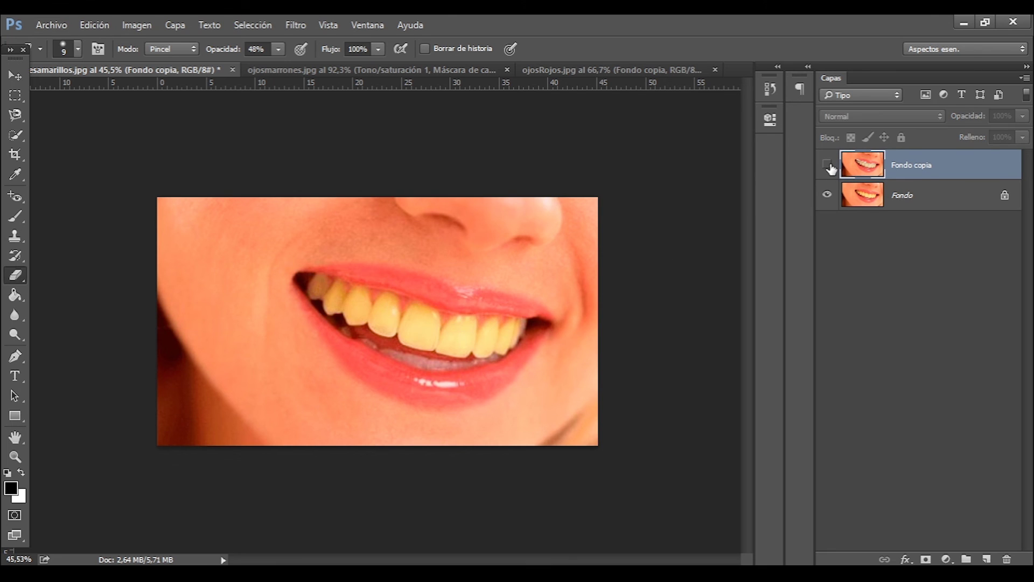
left_click(828, 165)
left_click(827, 166)
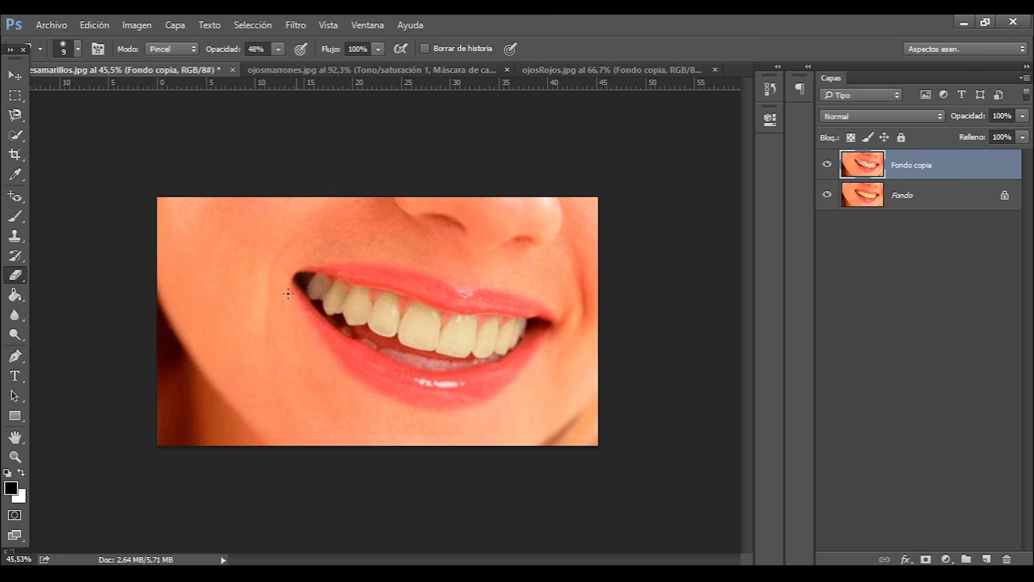
scroll(293, 271, "up", 1)
scroll(294, 270, "up", 4)
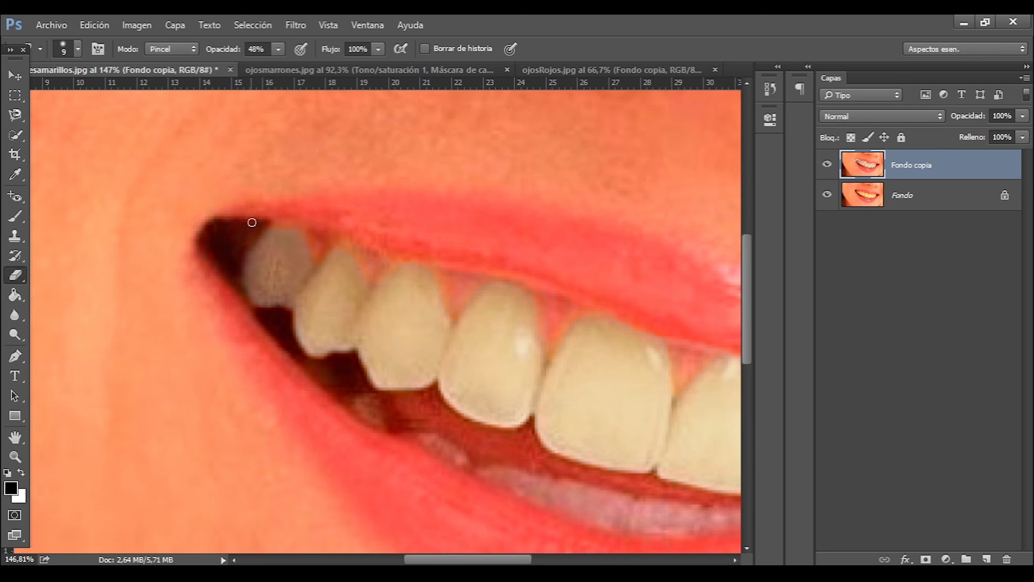
key("ctrl+0")
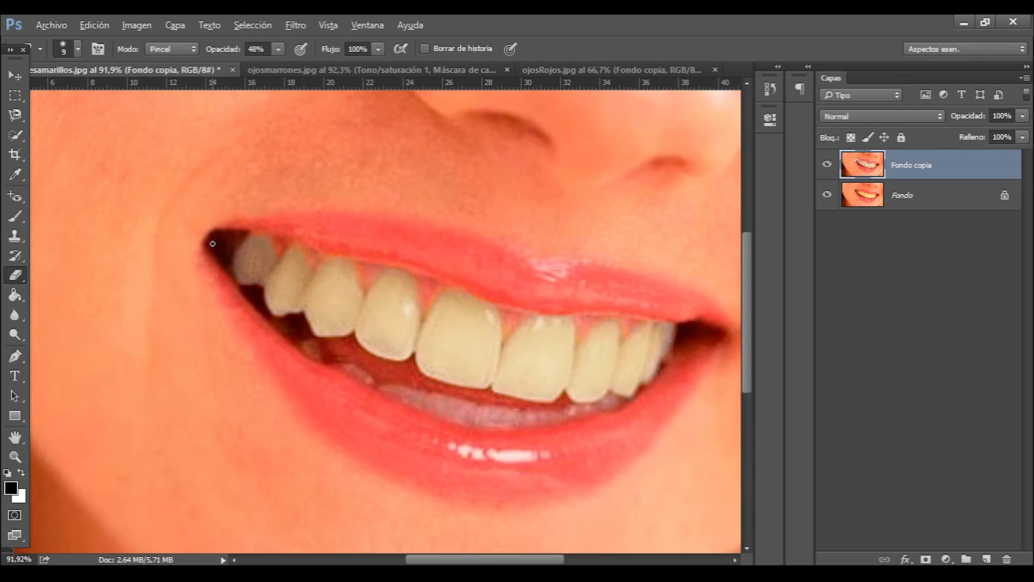
left_click(827, 164)
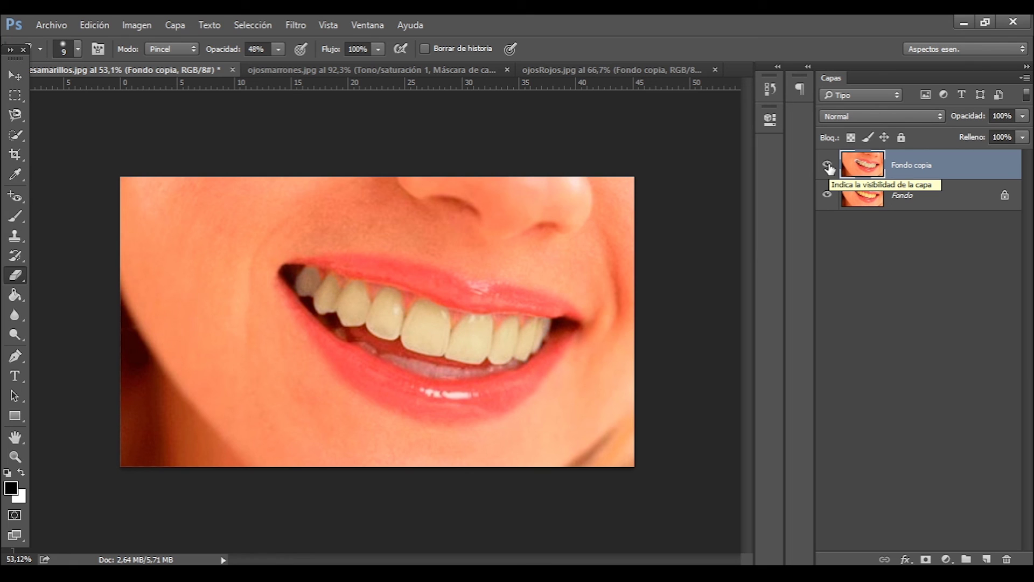
left_click(827, 166)
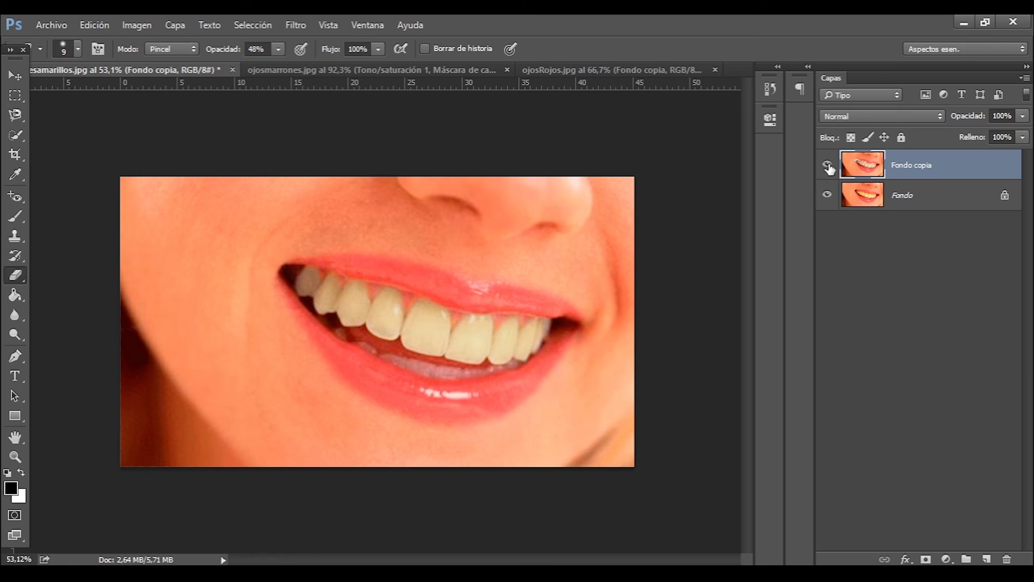
left_click(829, 166)
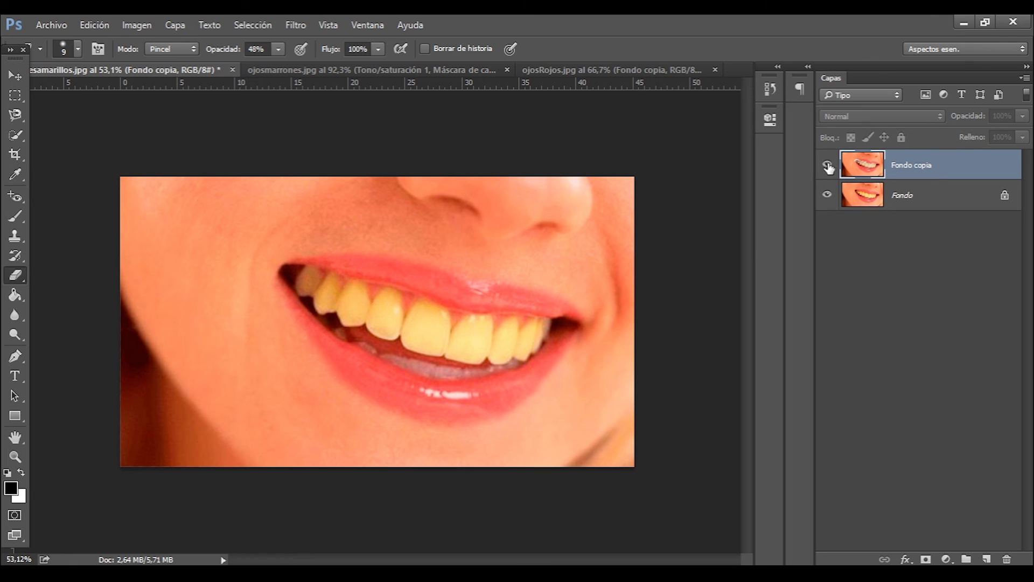
left_click(828, 167)
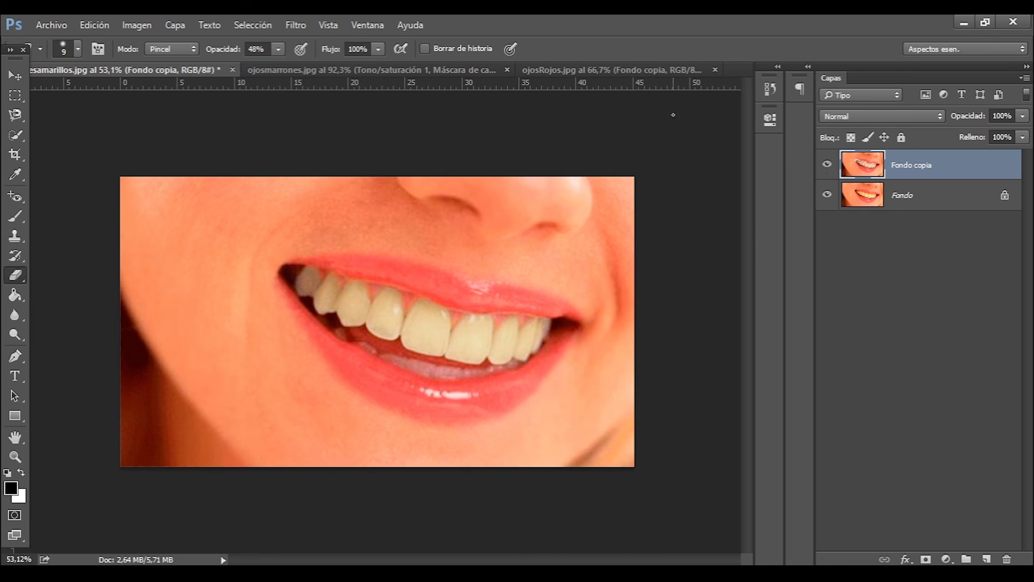